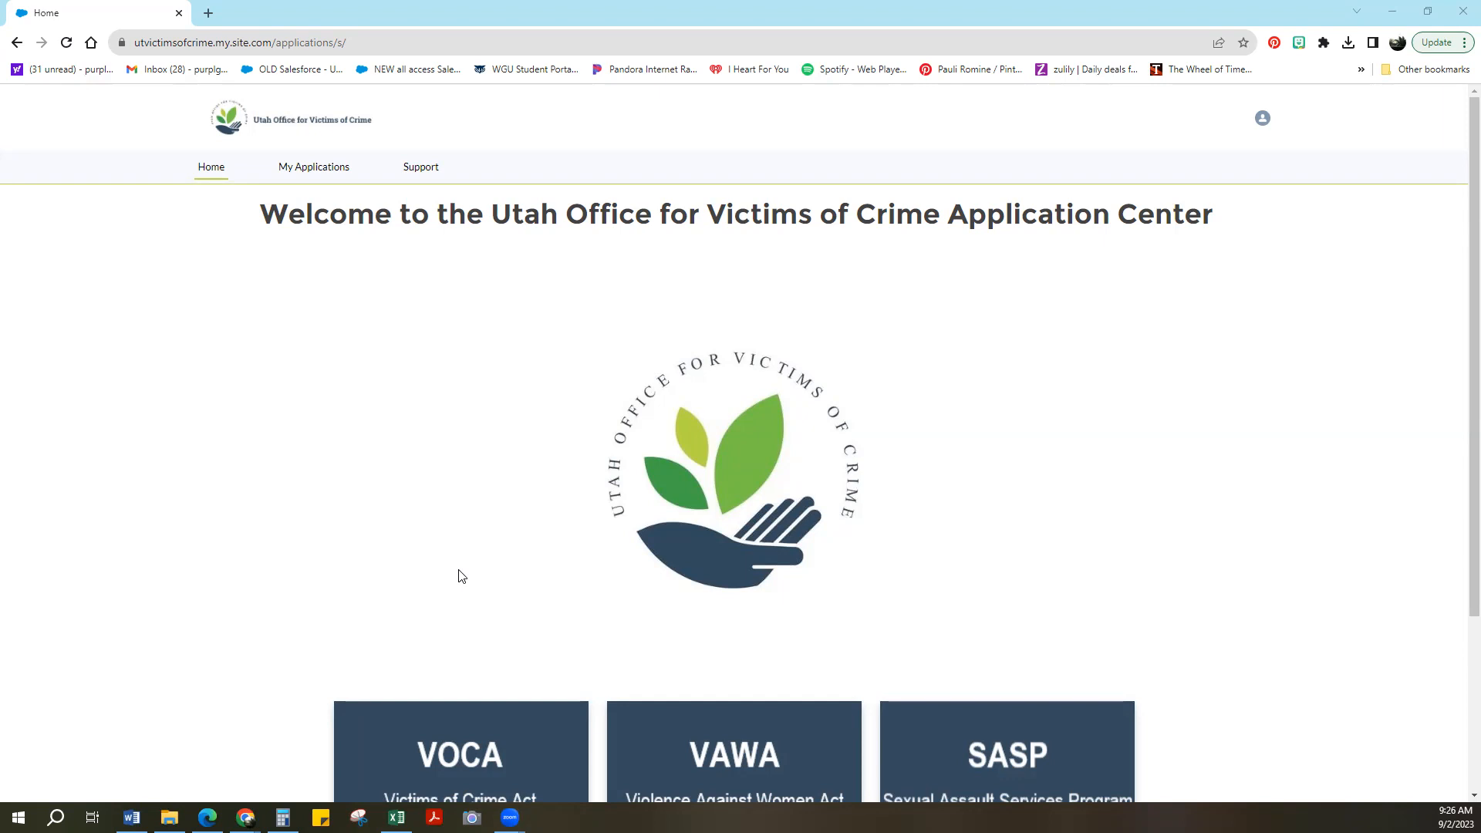
- Open the VAWA Live System Test application from the application list and review its existing payment requests
click(329, 179)
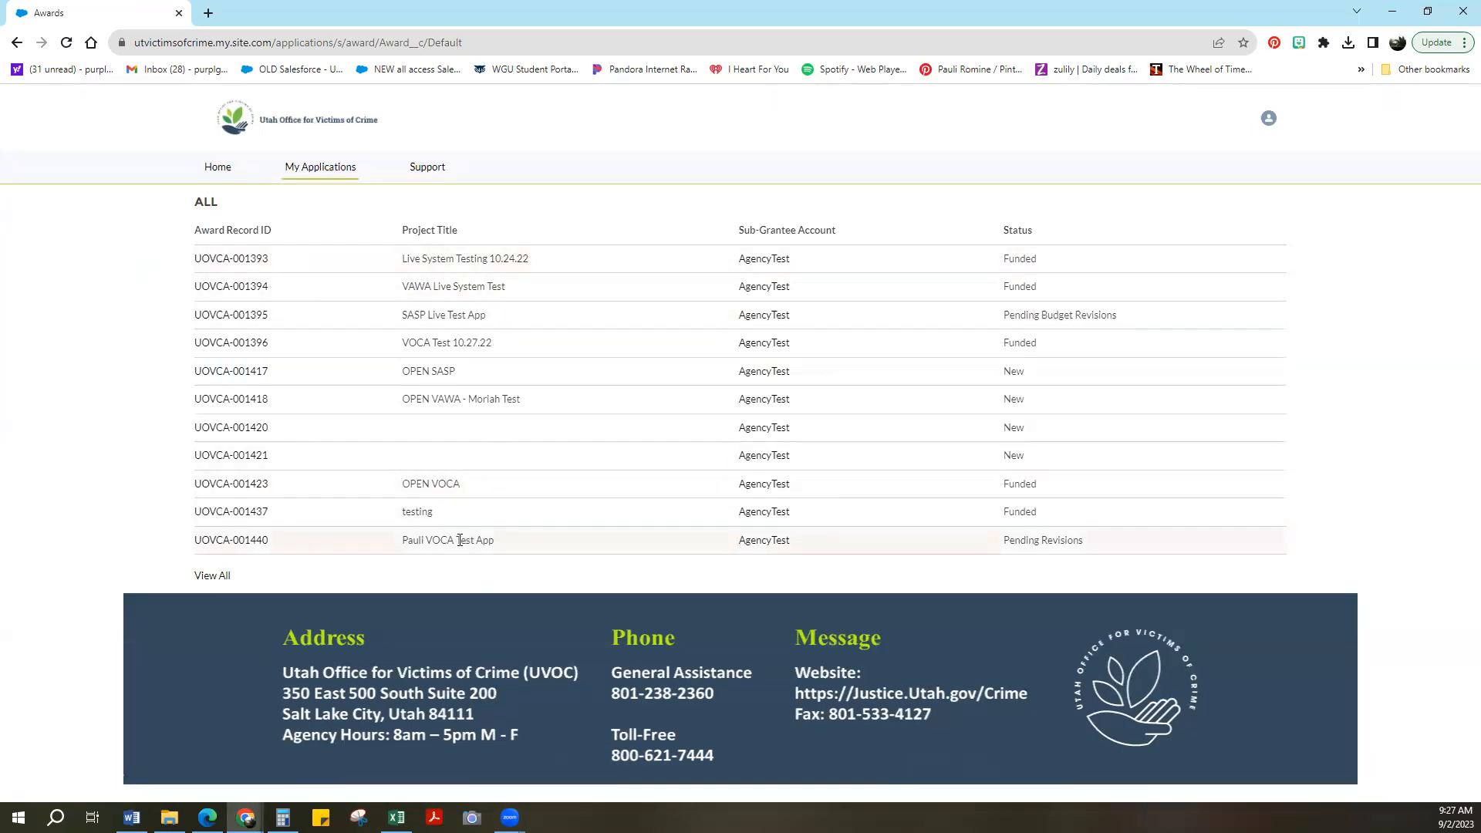
click(219, 287)
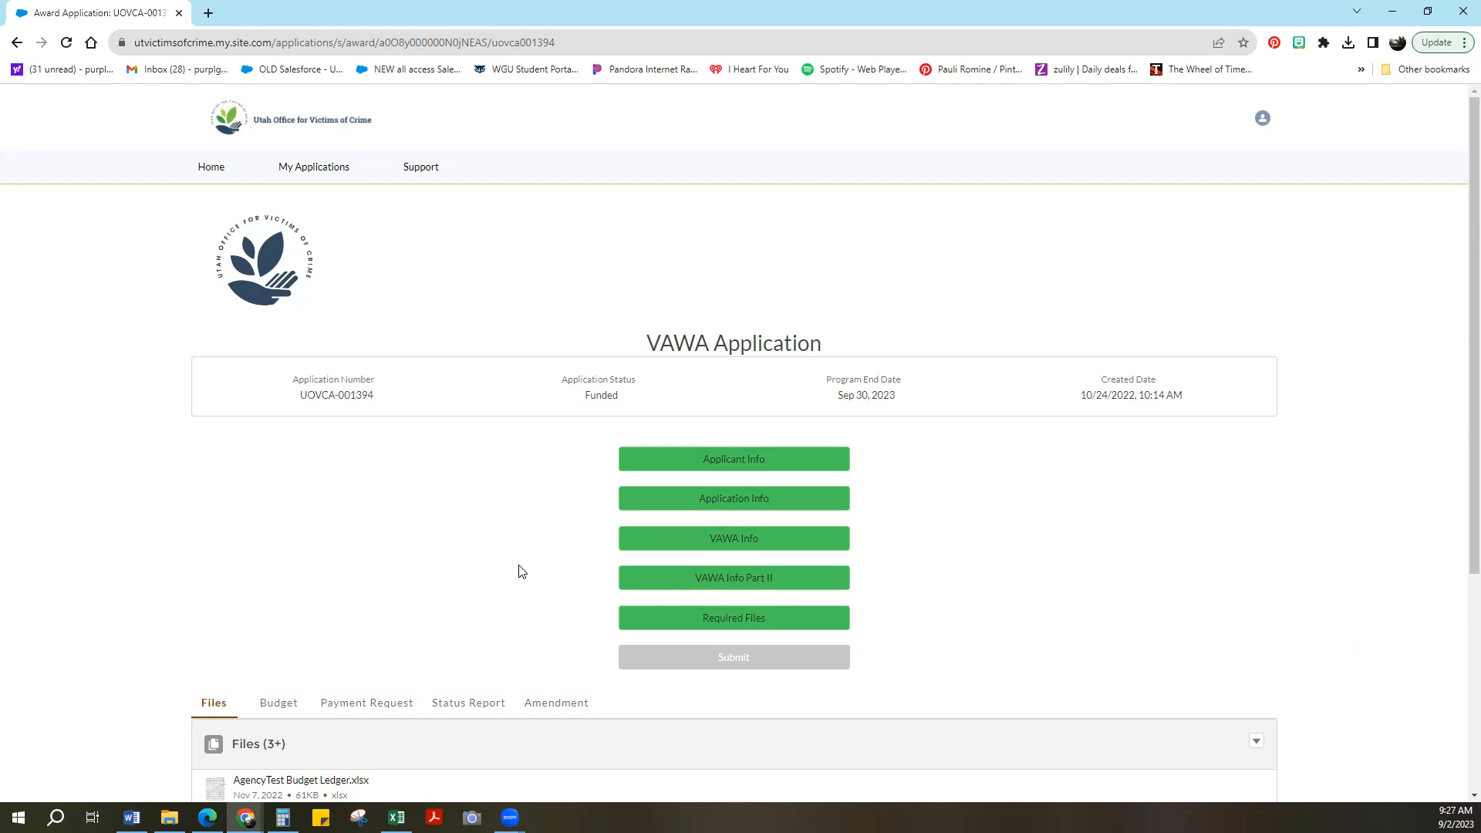
scroll(518, 571, down, 2)
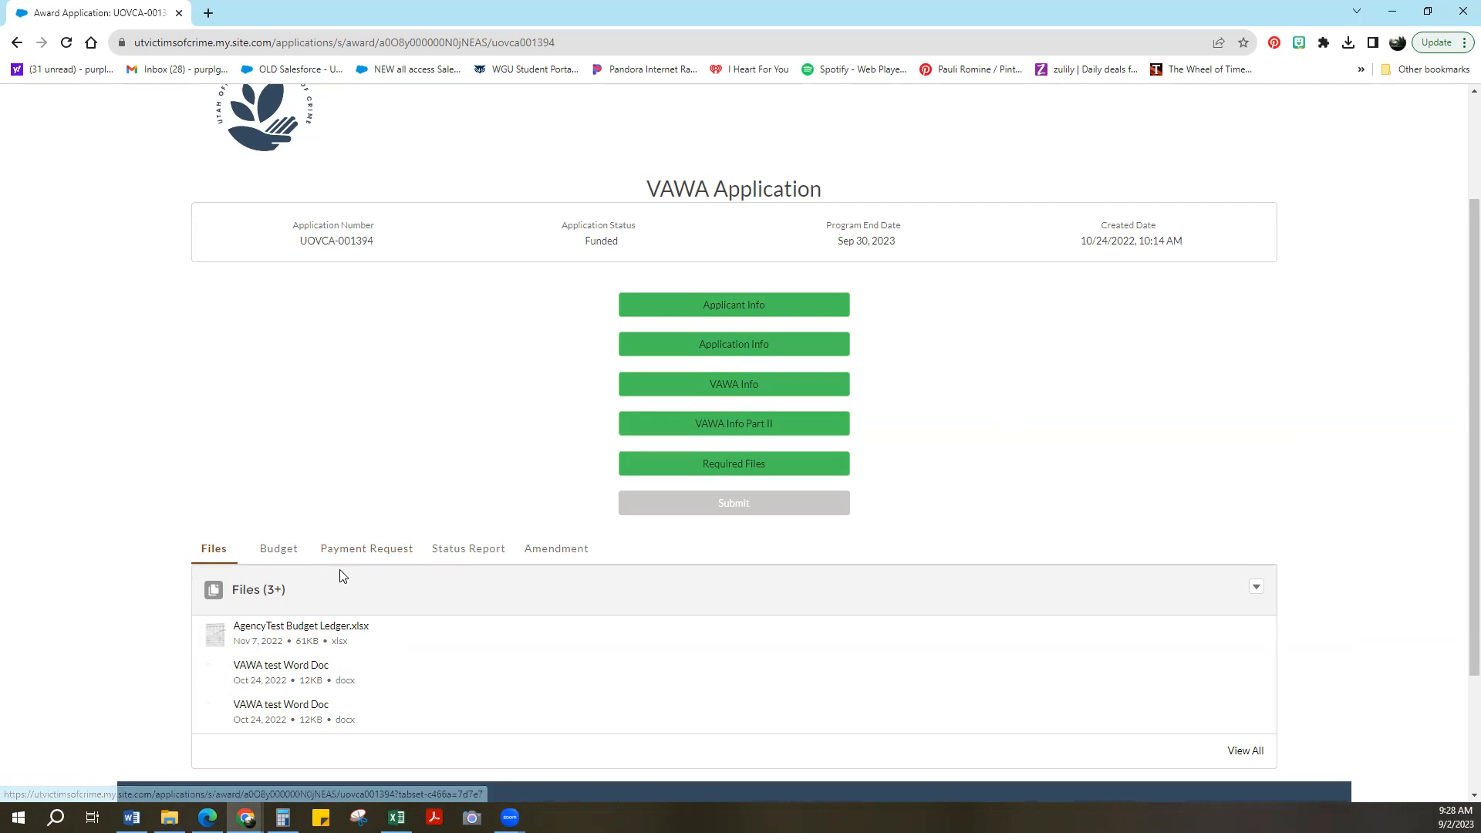
click(395, 548)
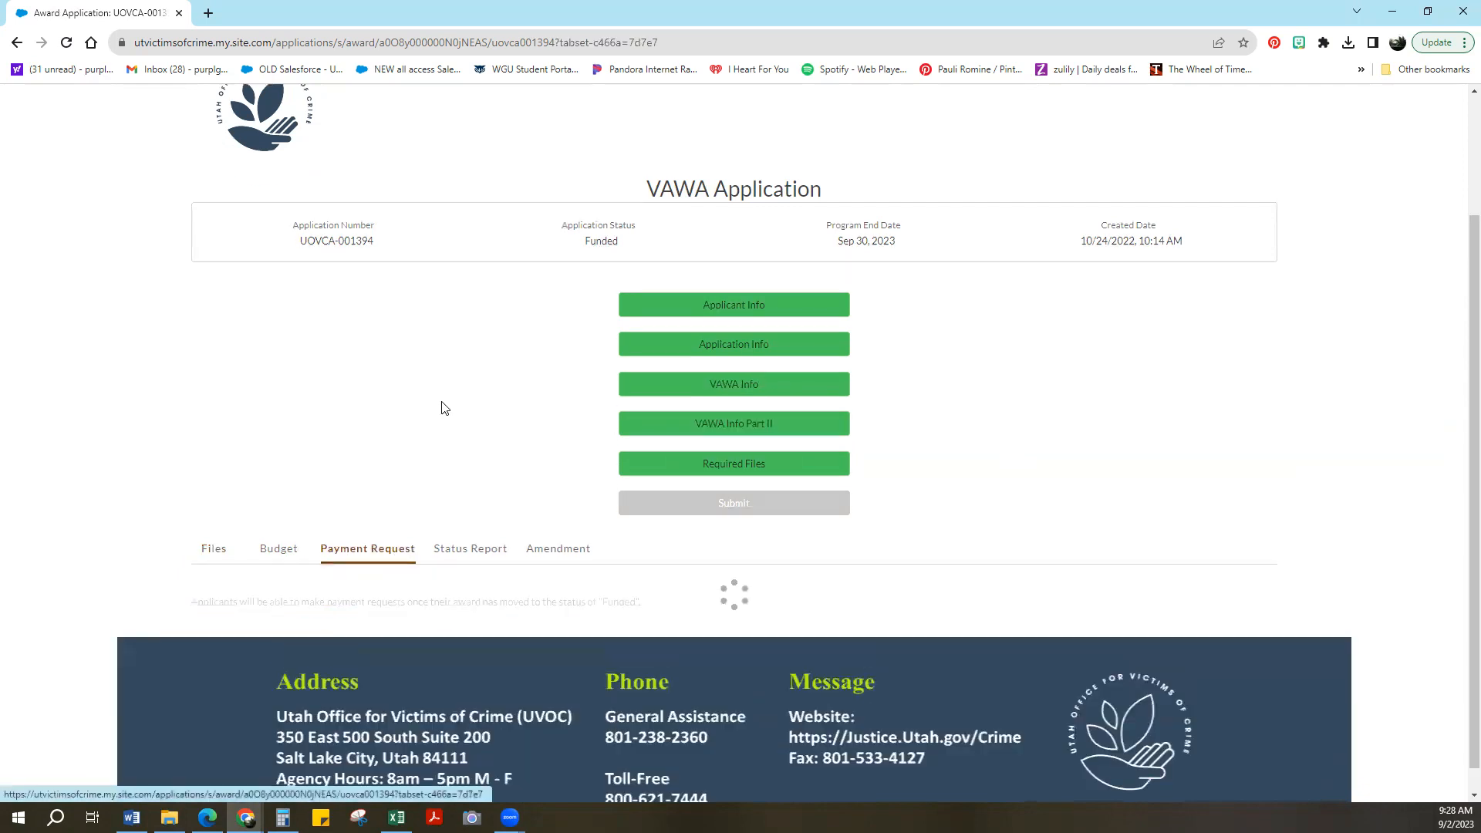
scroll(444, 408, down, 4)
scroll(442, 401, up, 1)
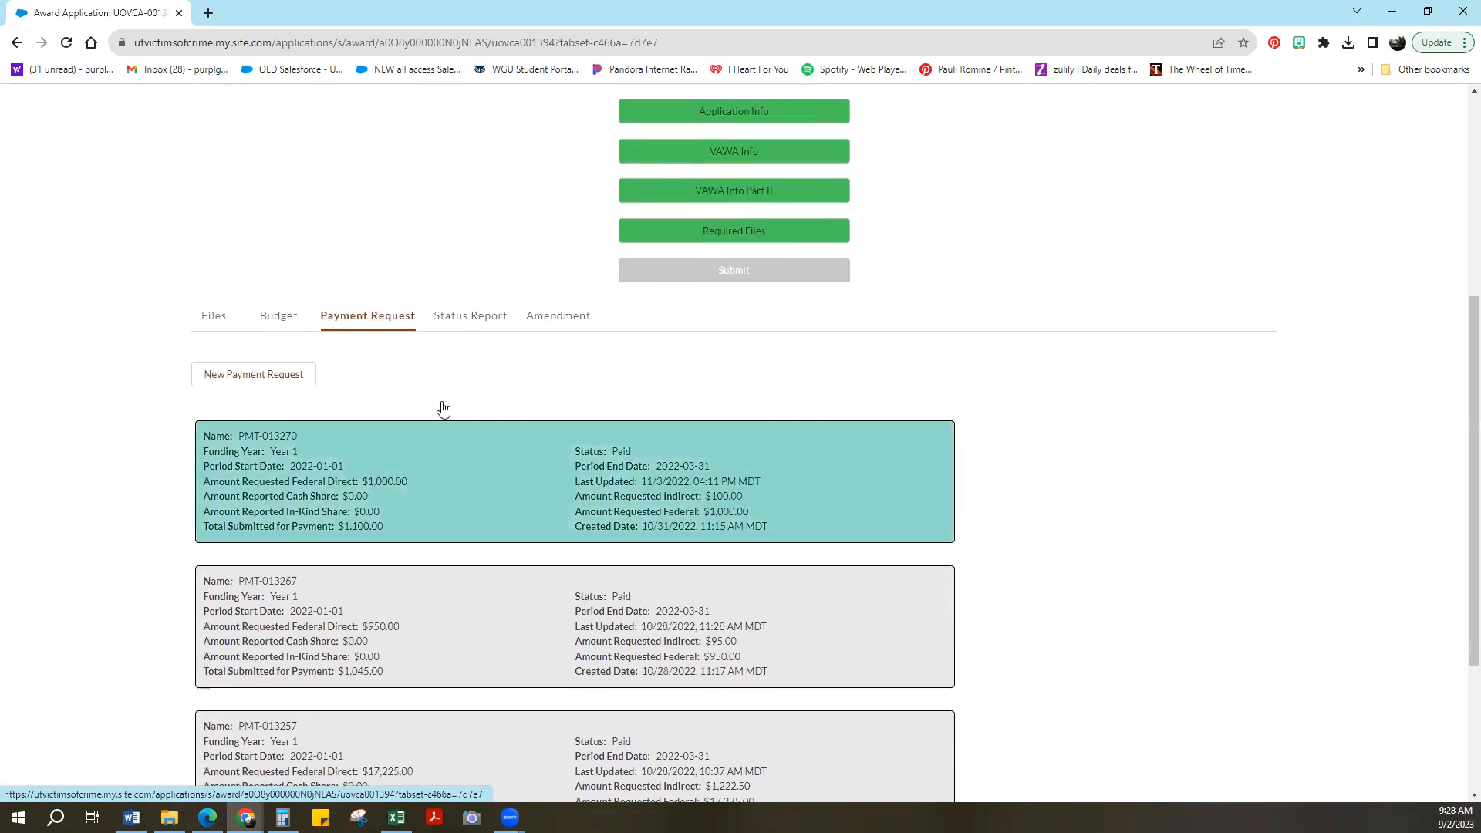
scroll(443, 409, up, 1)
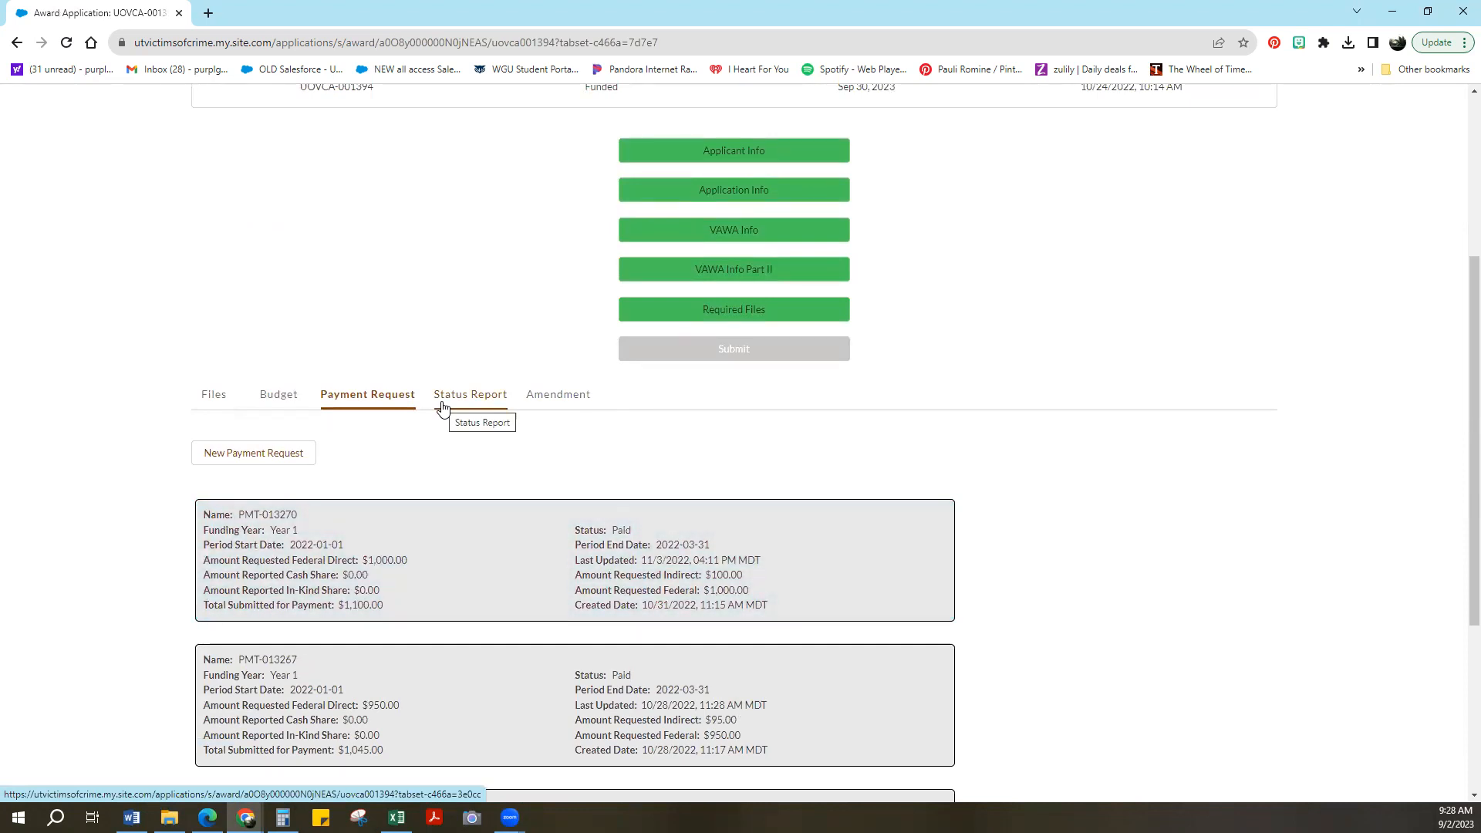
scroll(354, 502, down, 4)
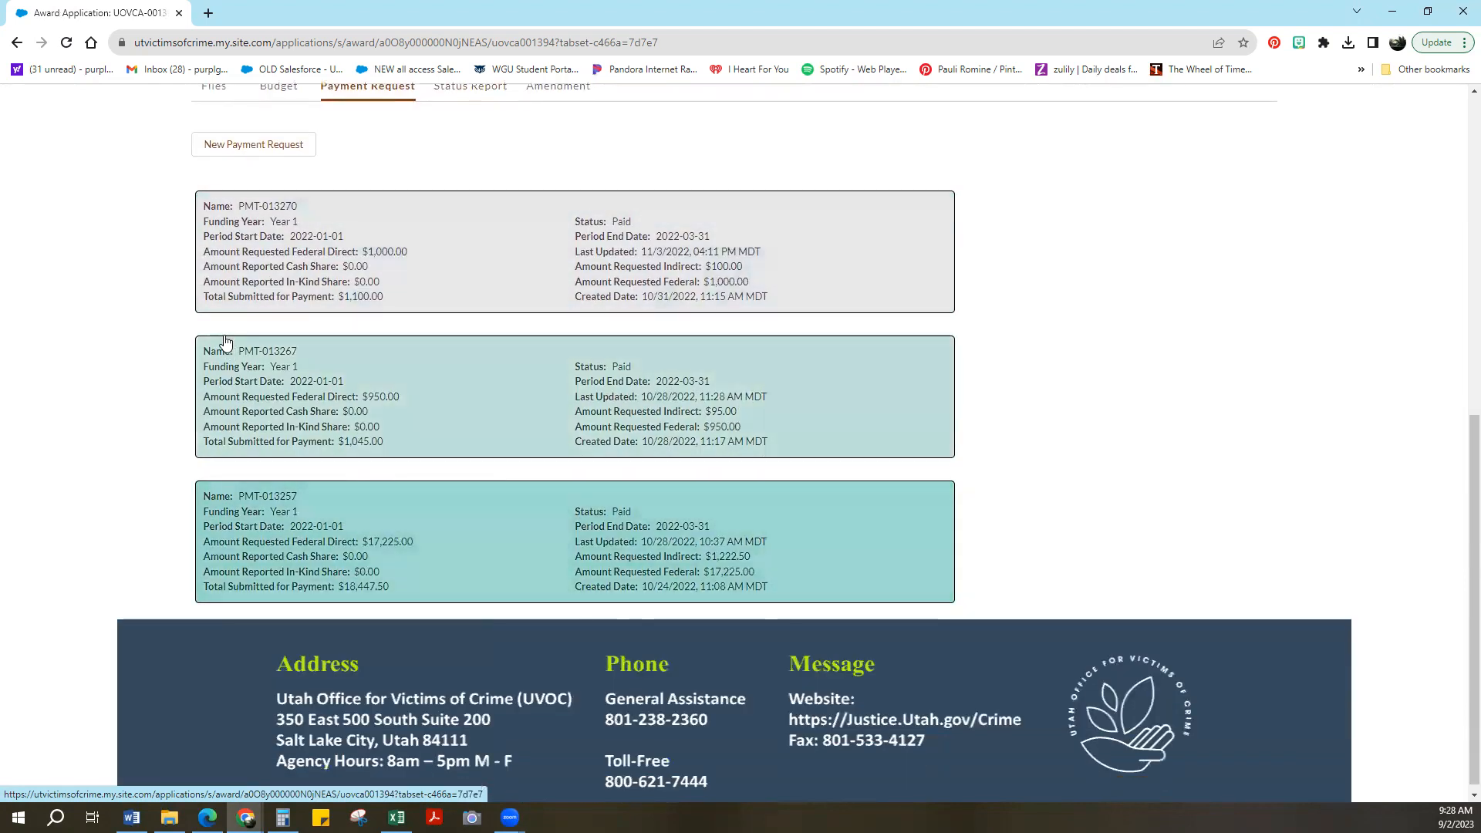
scroll(100, 532, up, 1)
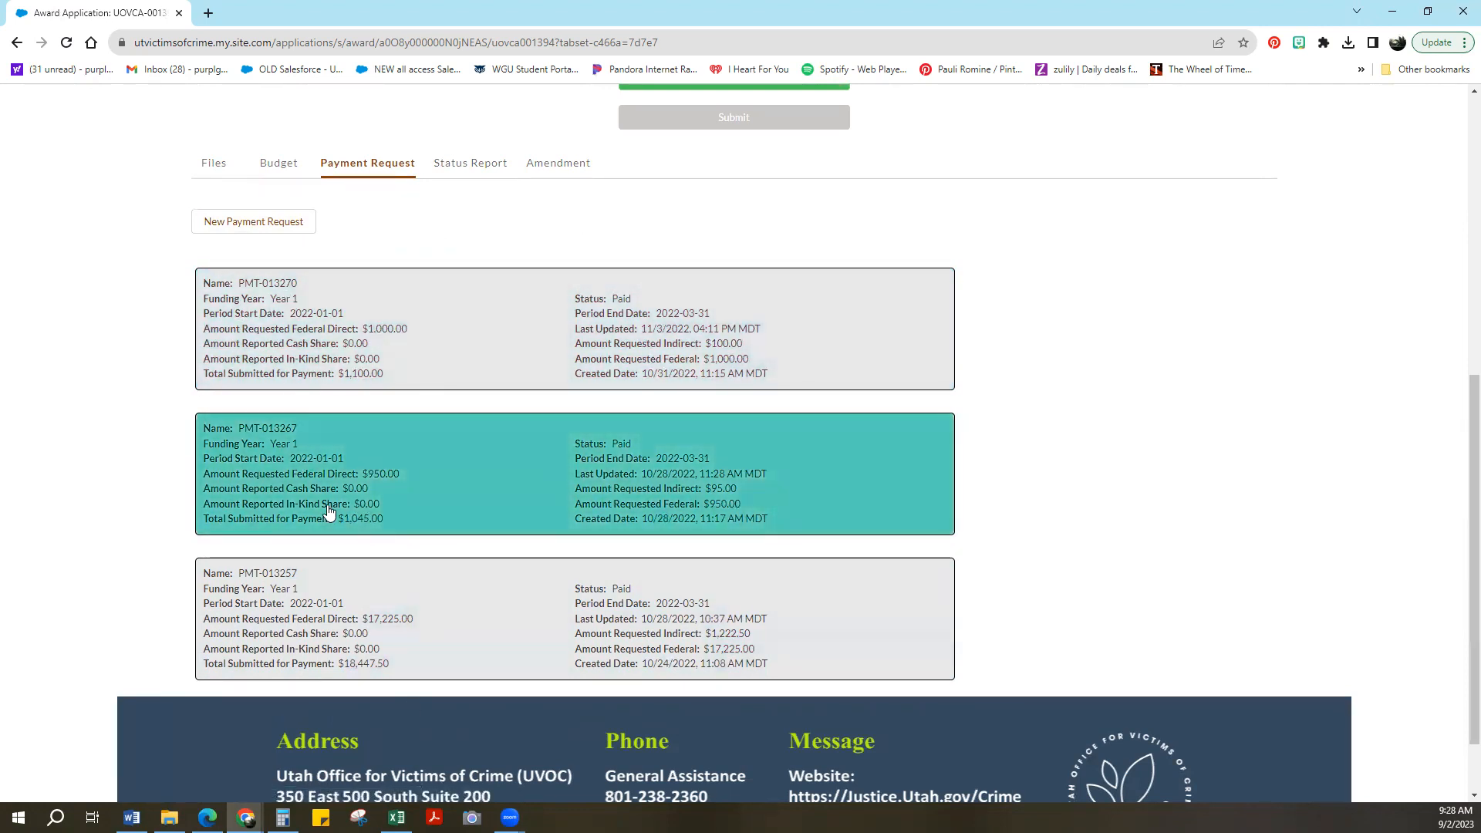
scroll(142, 364, up, 2)
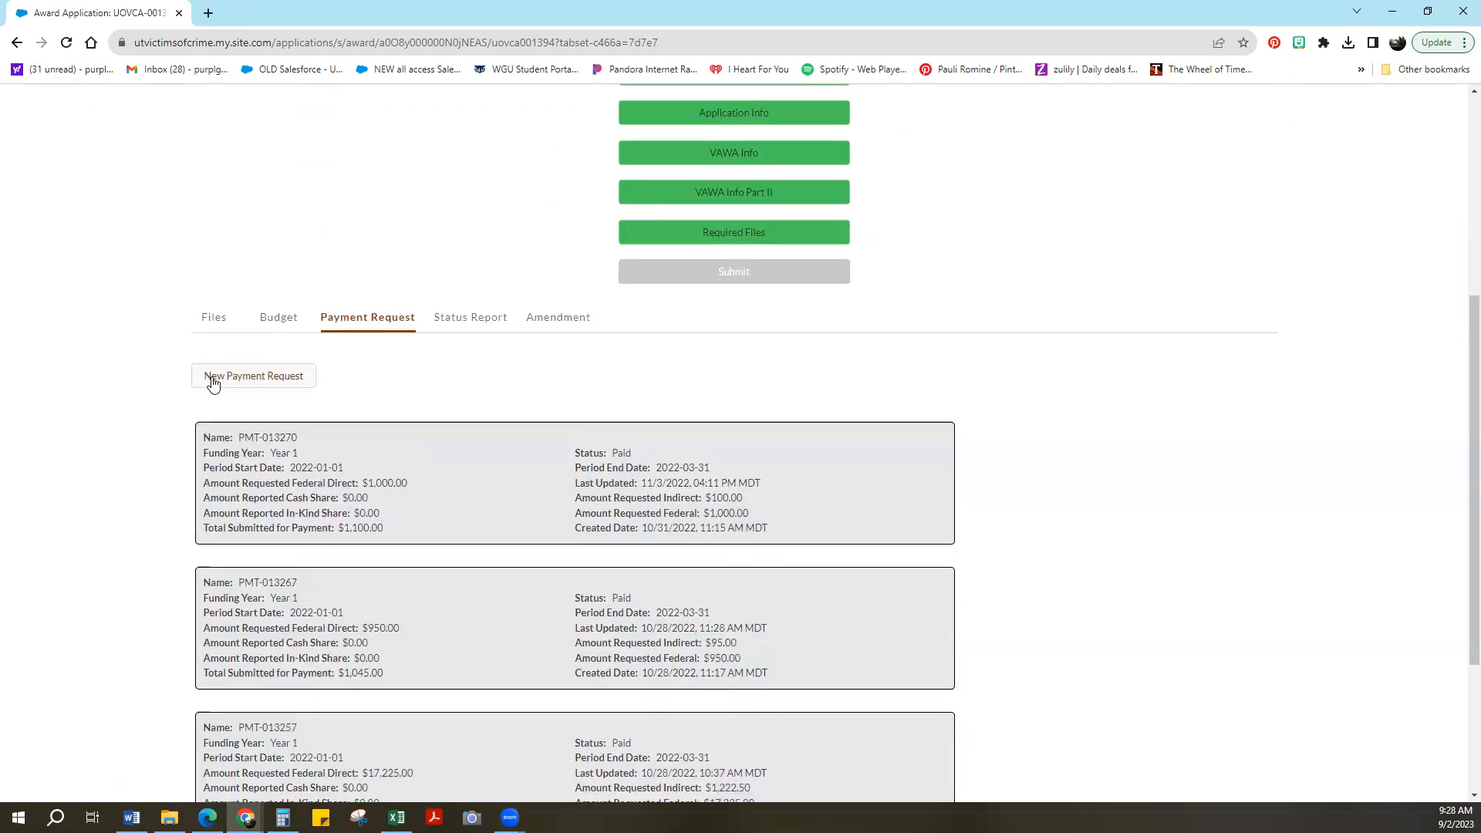
- Create a payment request for Year 1, Payment Quarter 1, and open it
click(268, 386)
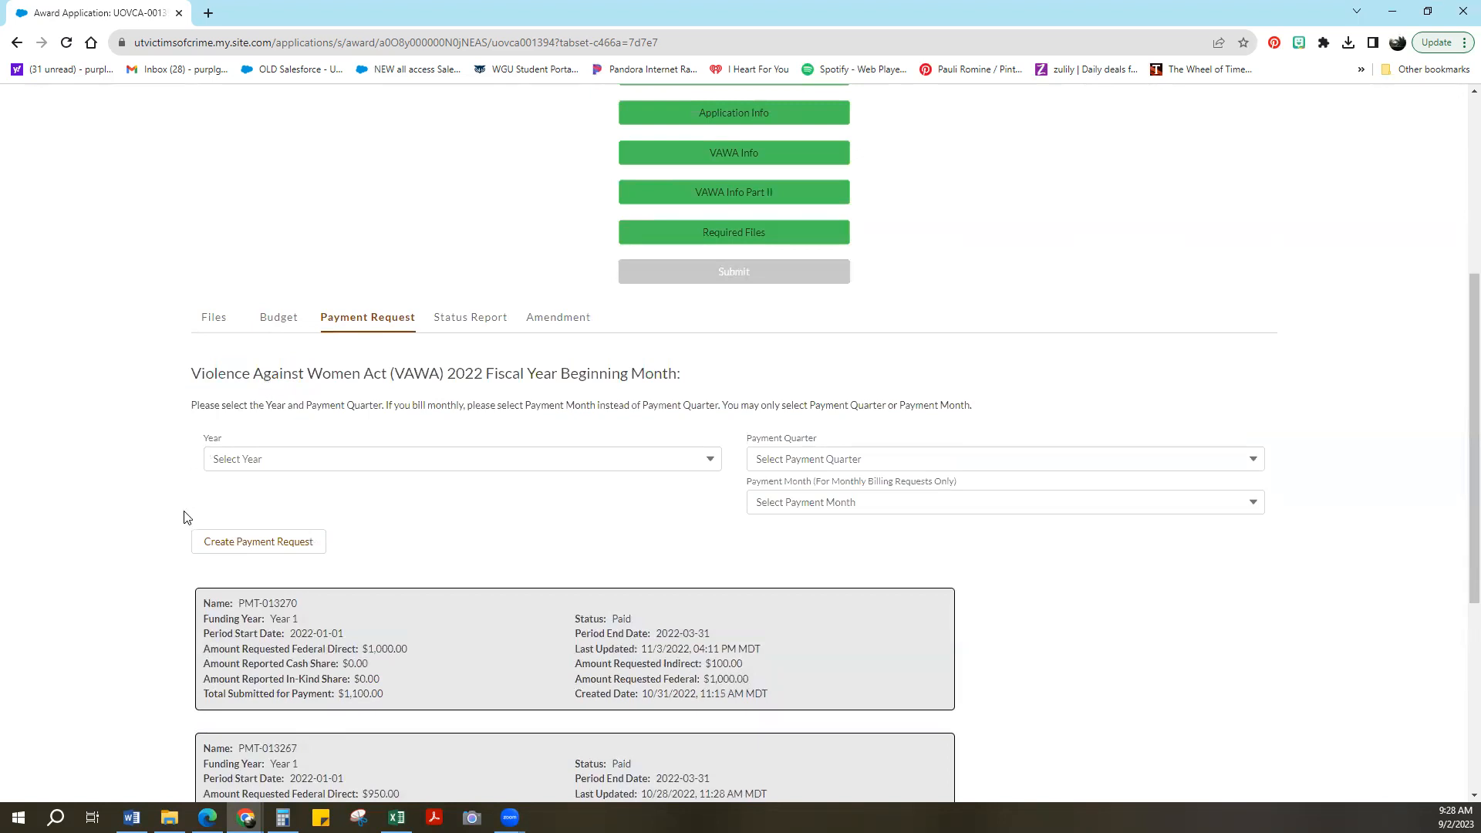
click(429, 465)
click(416, 490)
click(853, 467)
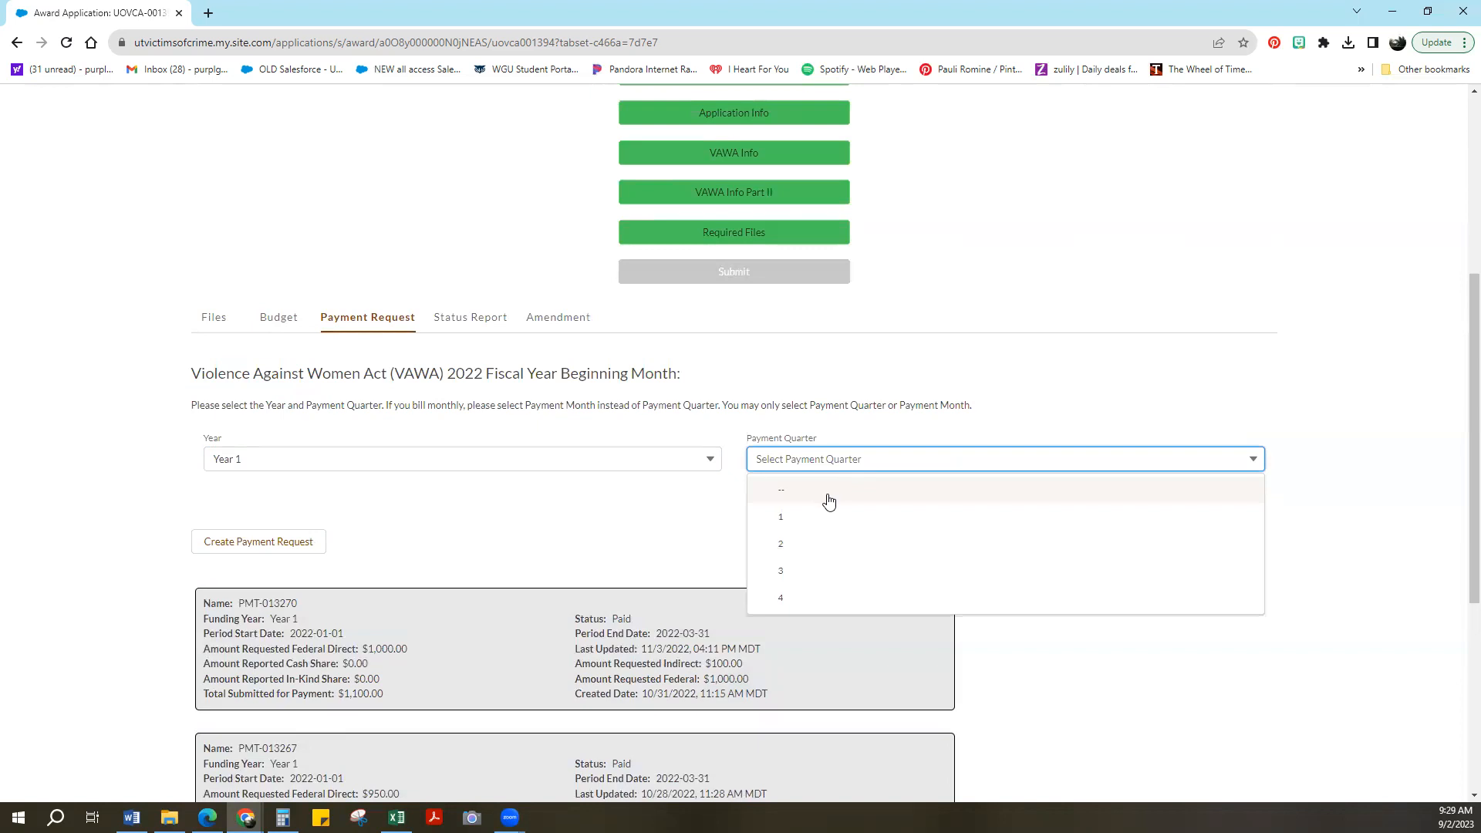
click(802, 518)
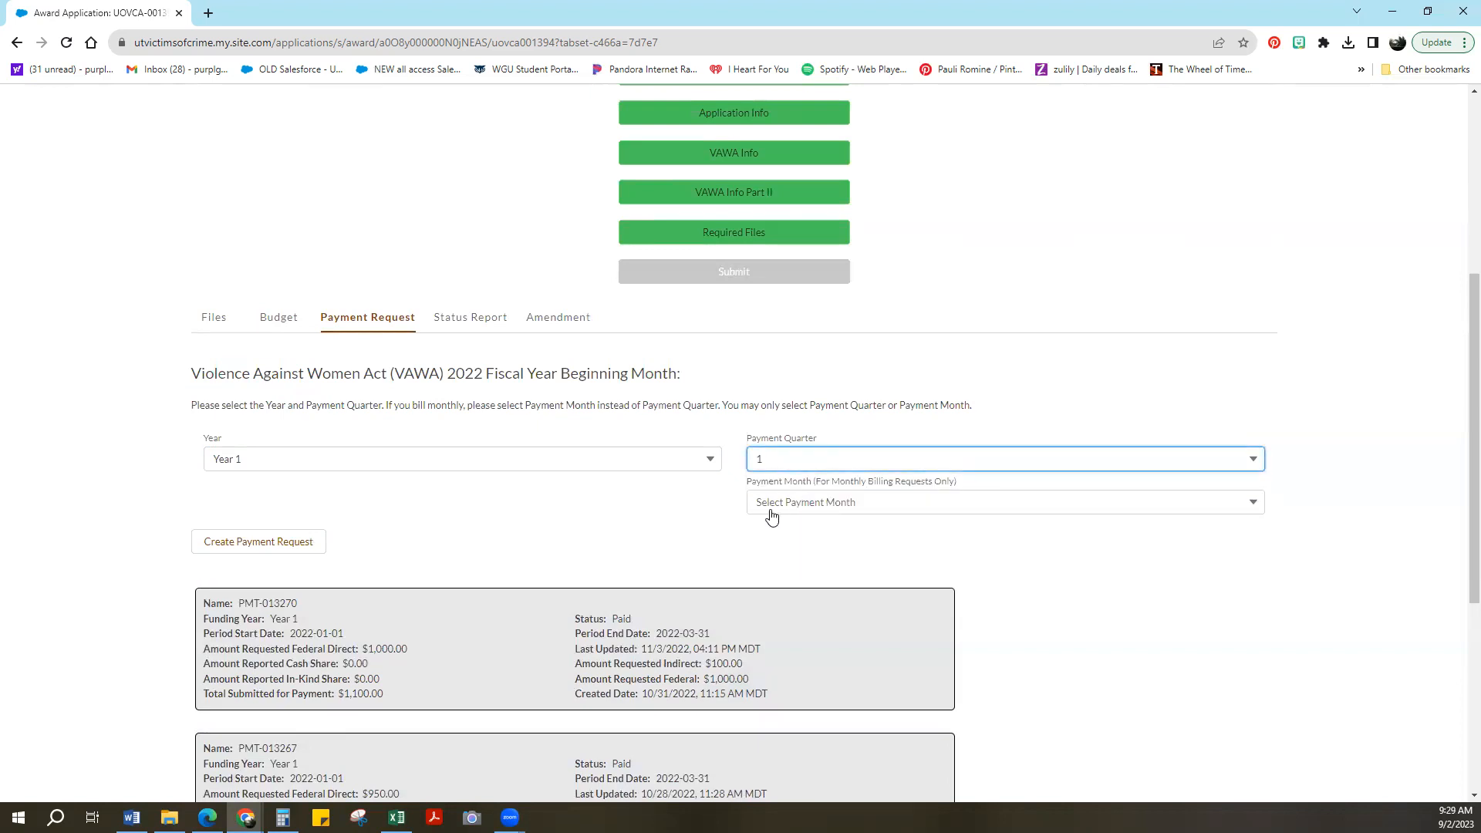
click(814, 512)
click(814, 512)
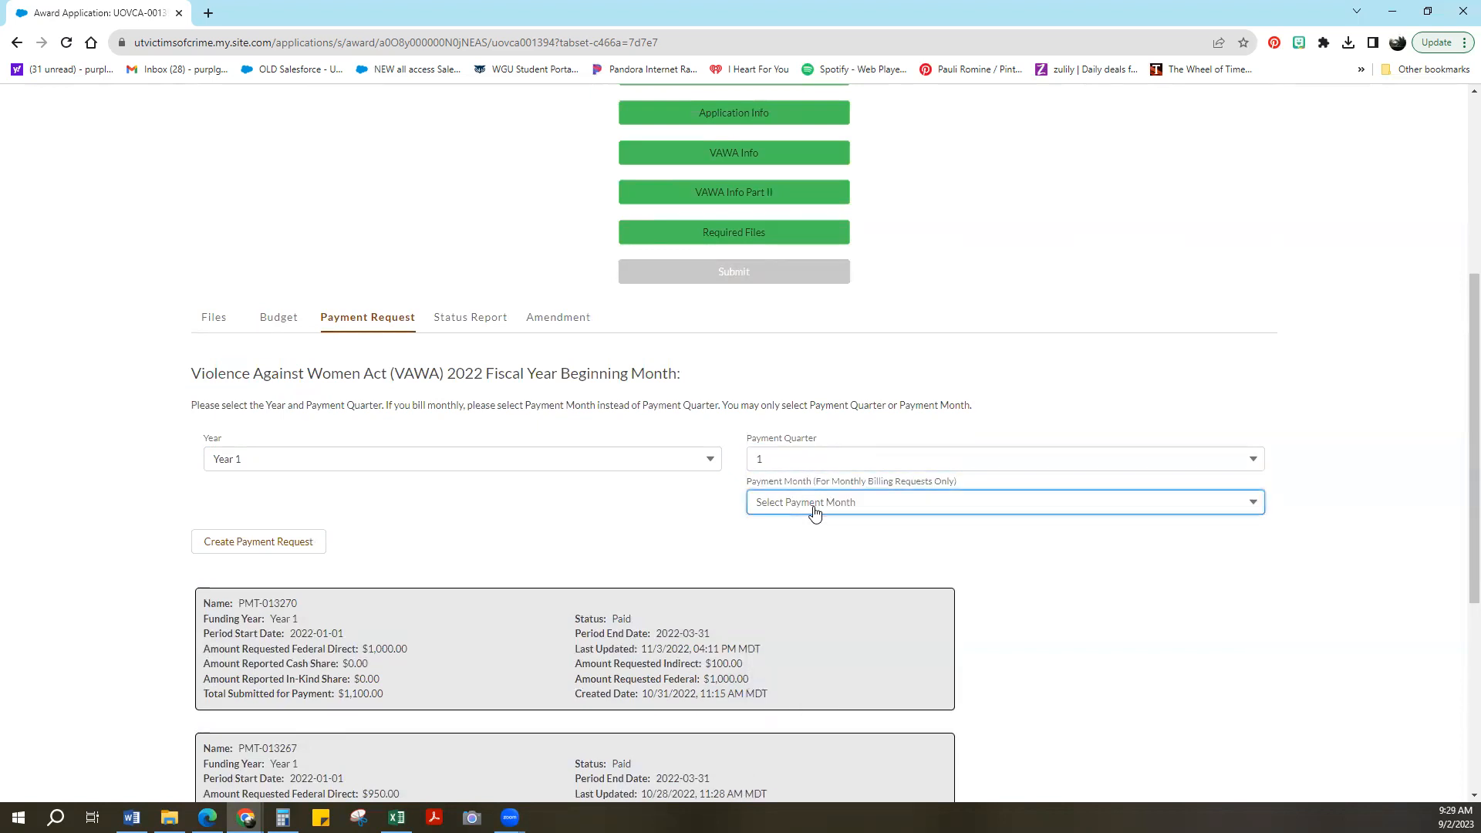
click(275, 540)
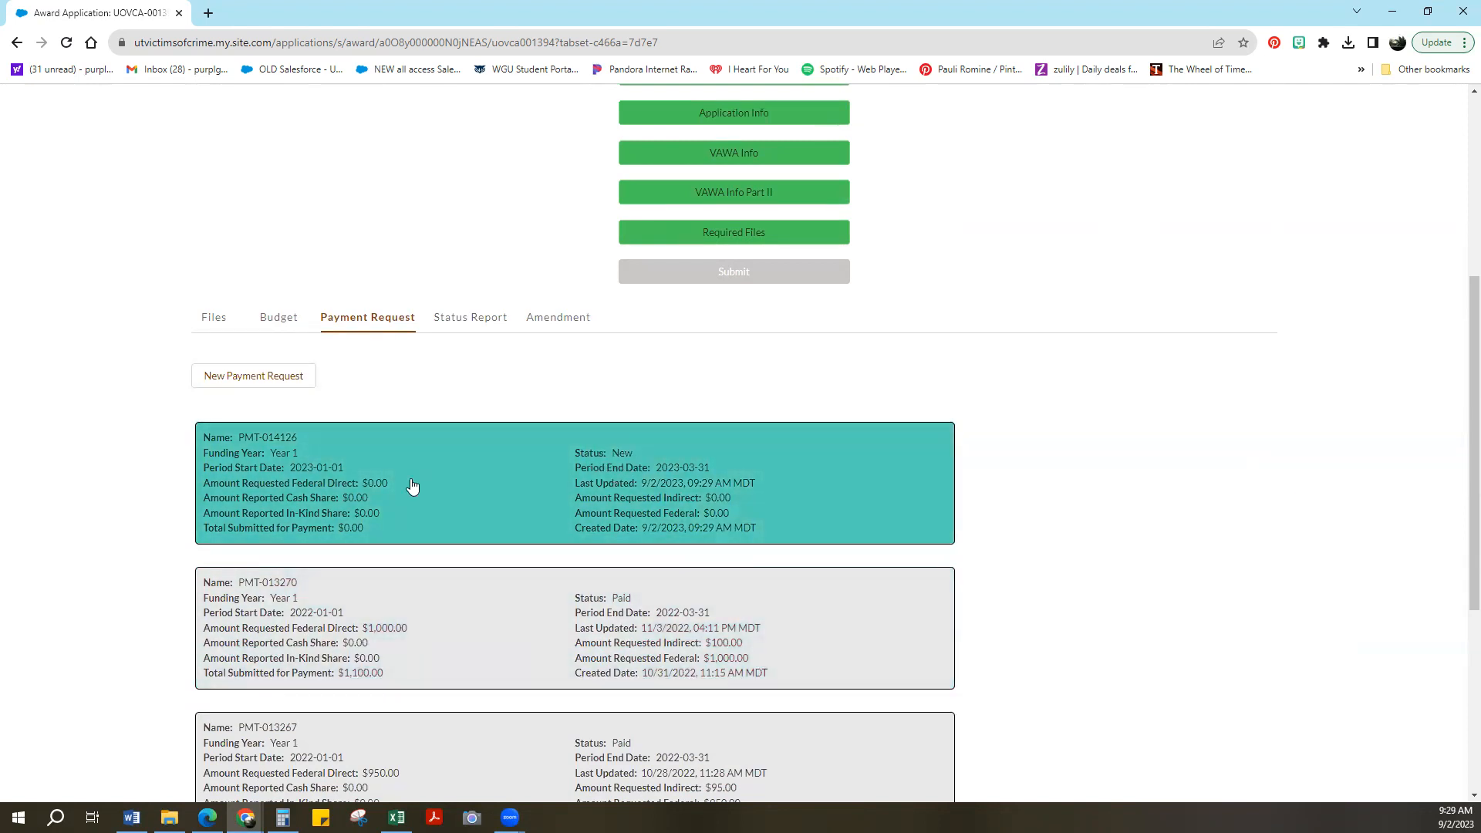
click(444, 487)
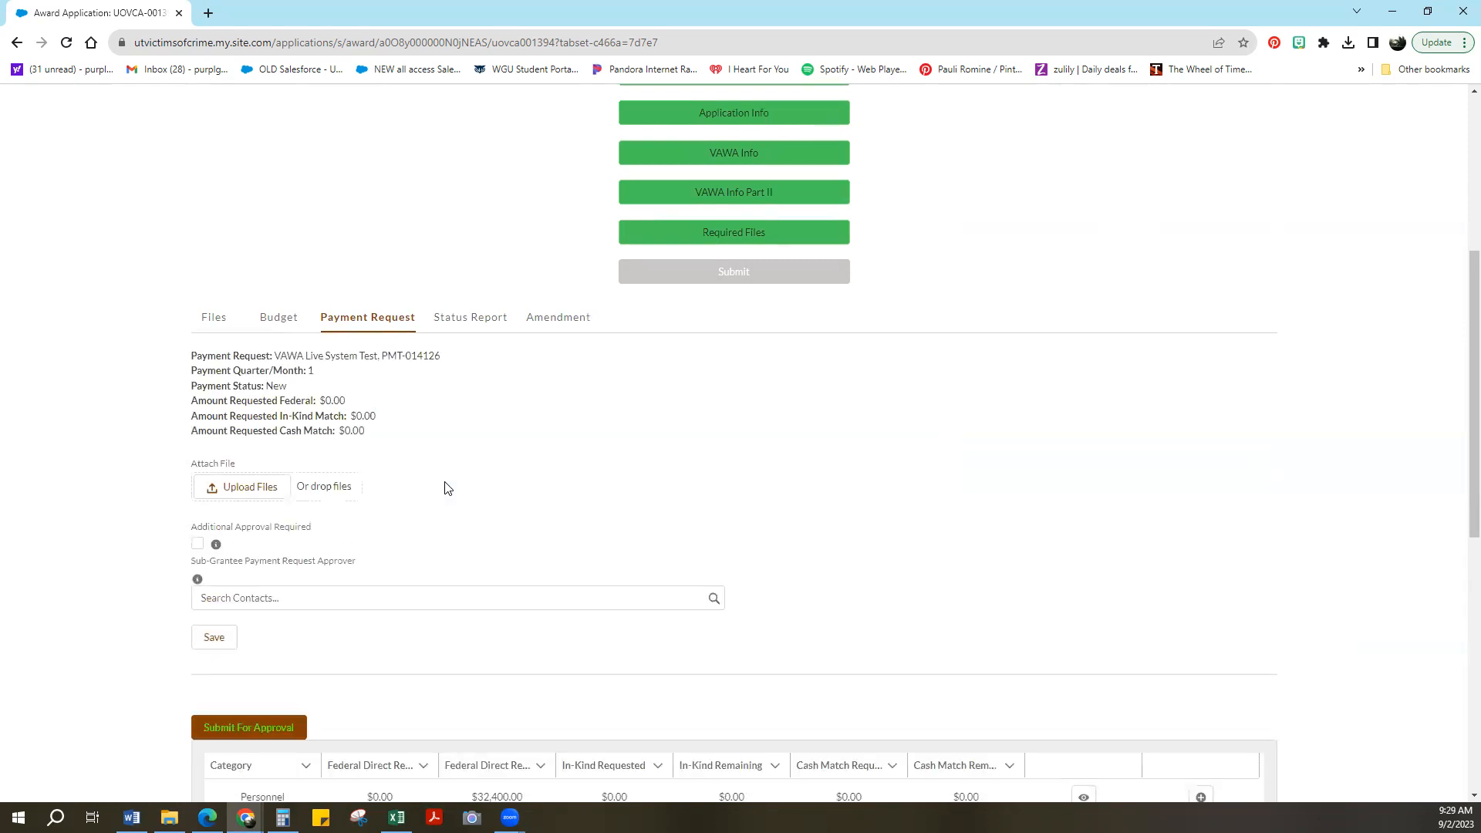
- Look at the file selection for the request's attachment and at the Q1 sheet of the AgencyTest Budget Ledger in Excel
scroll(466, 474, down, 2)
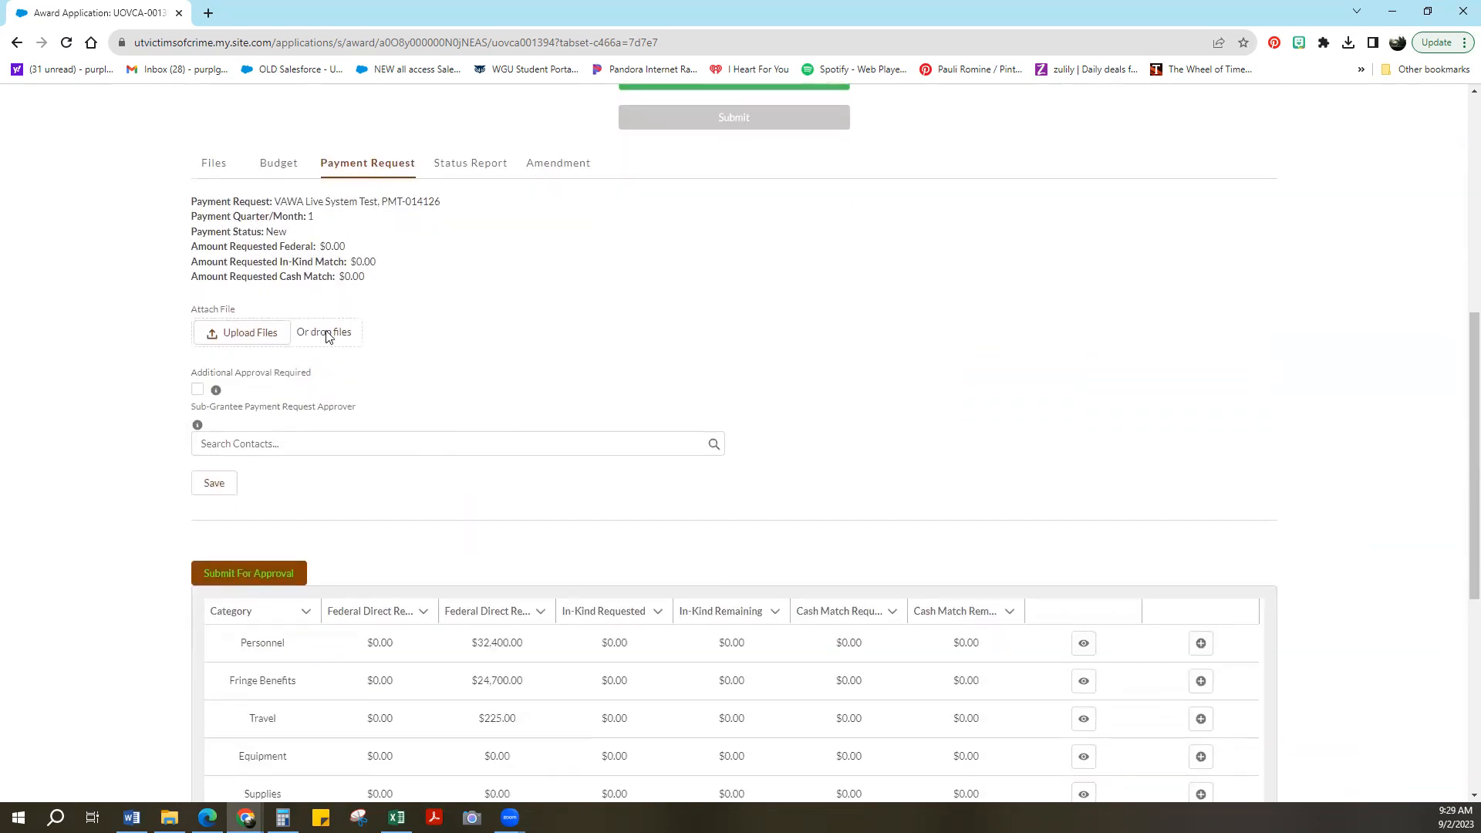
click(263, 341)
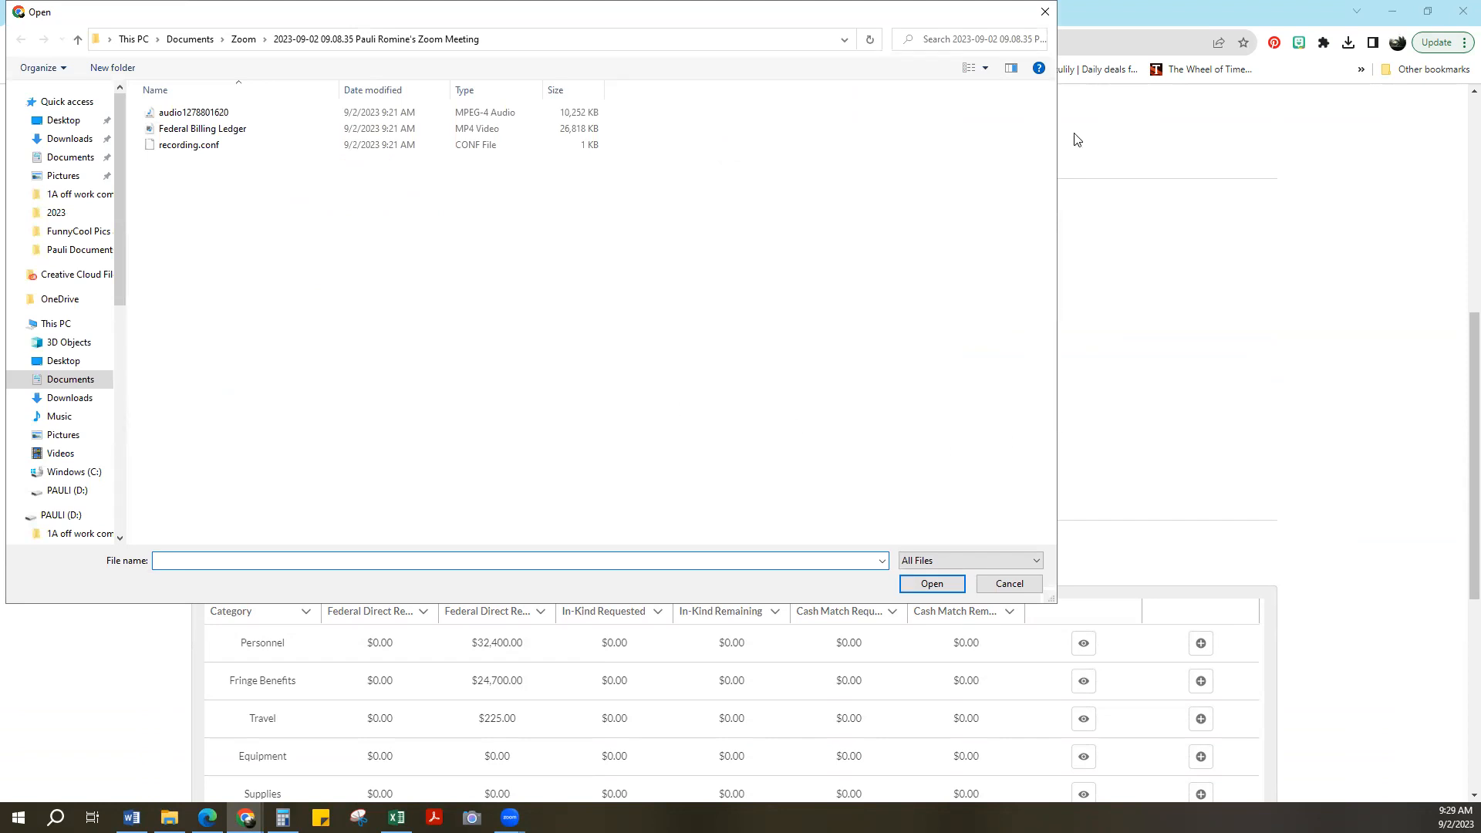
click(1044, 11)
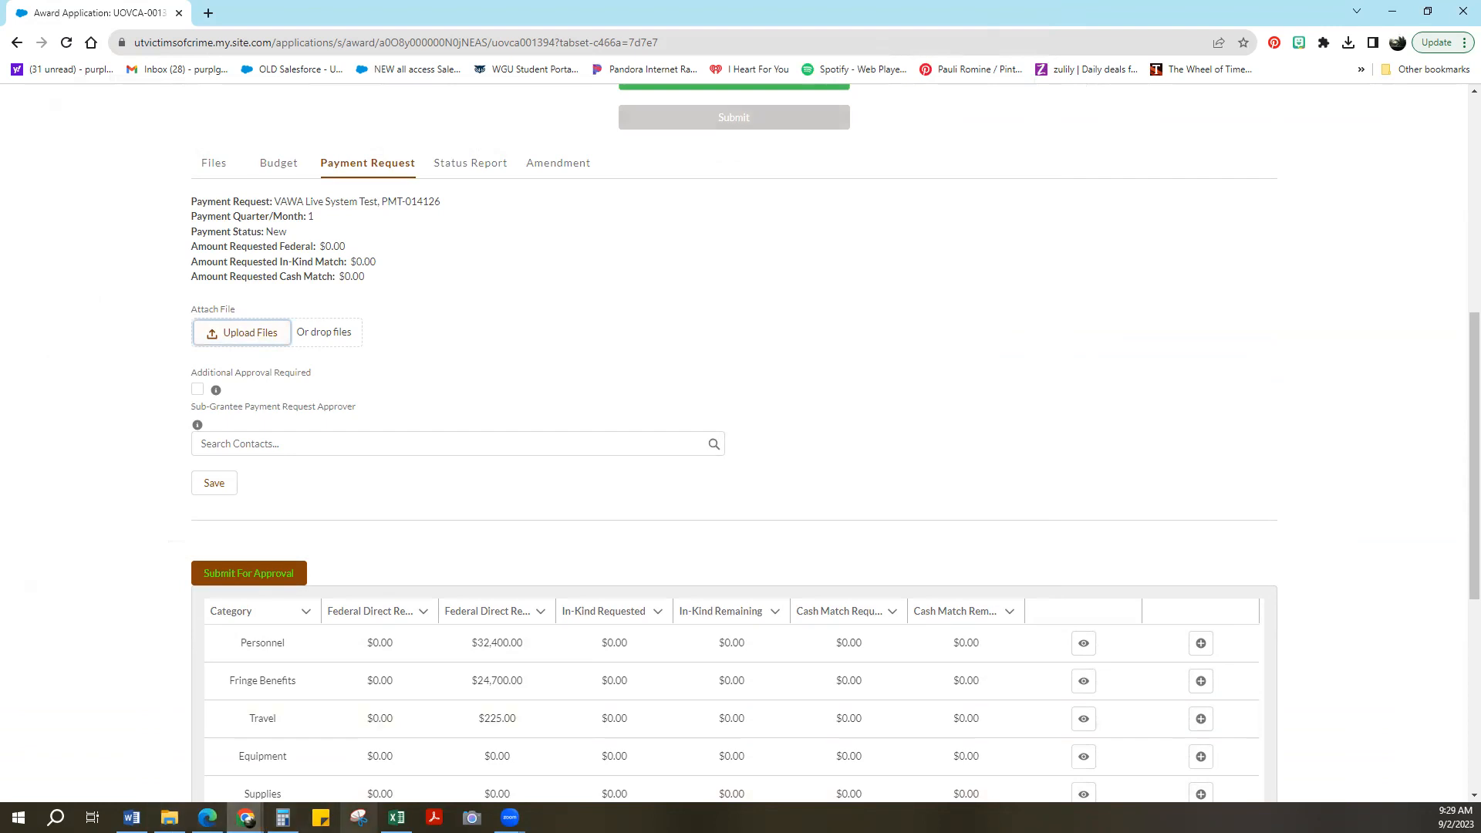
click(397, 818)
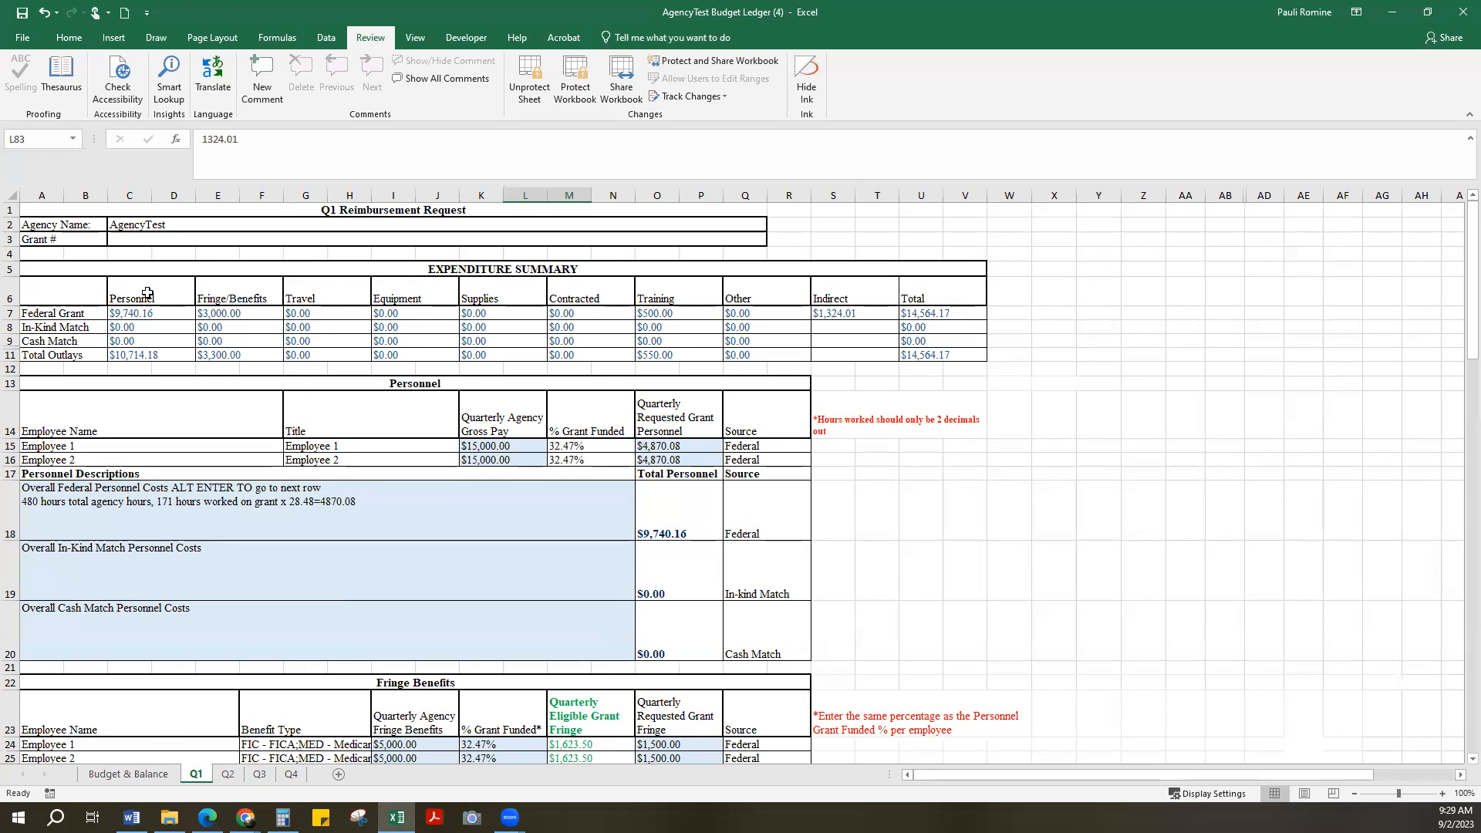
click(1392, 13)
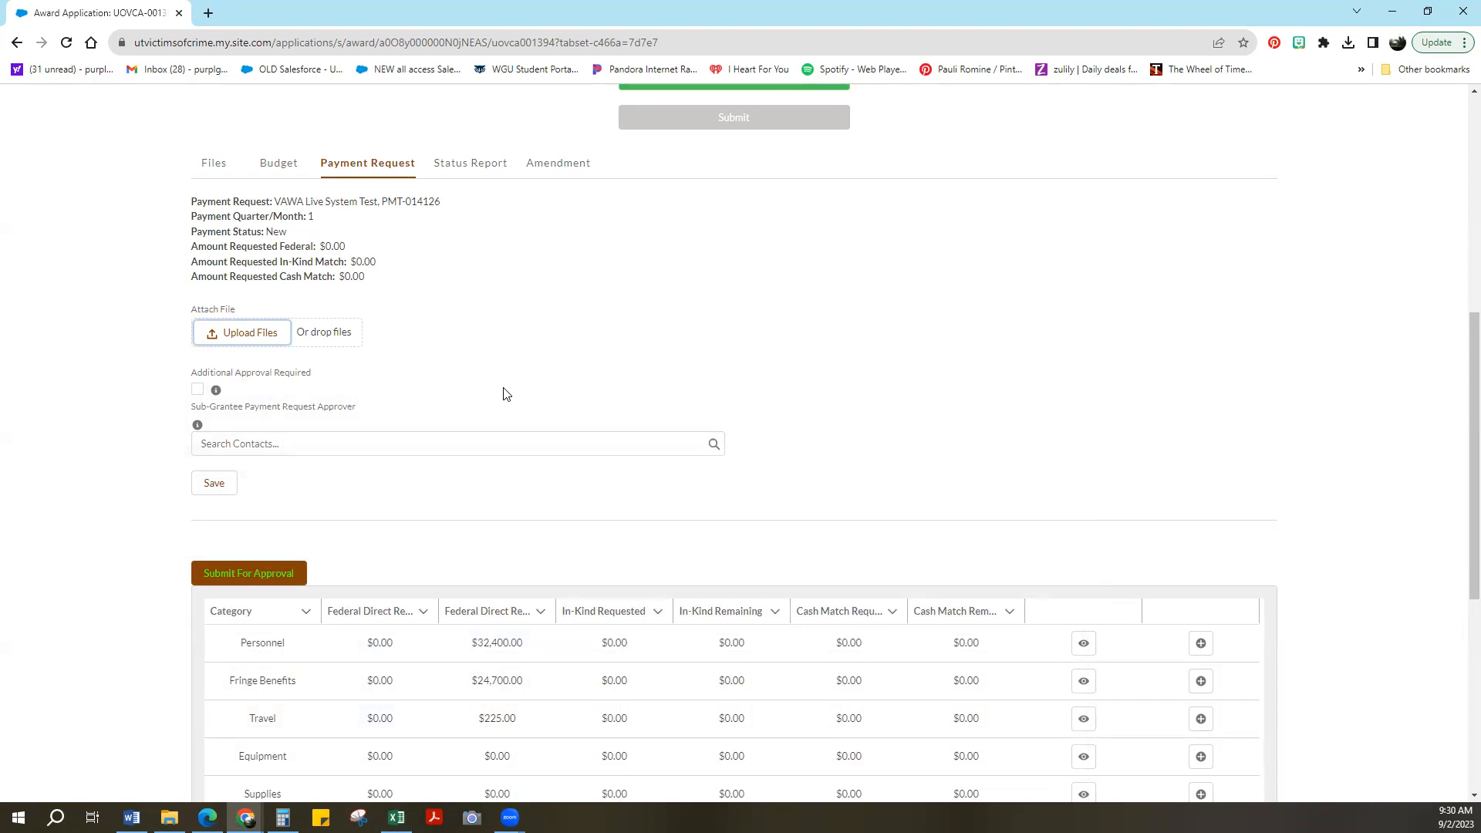
- Add a Personnel detail line to the payment request from the cost category table
scroll(505, 394, down, 3)
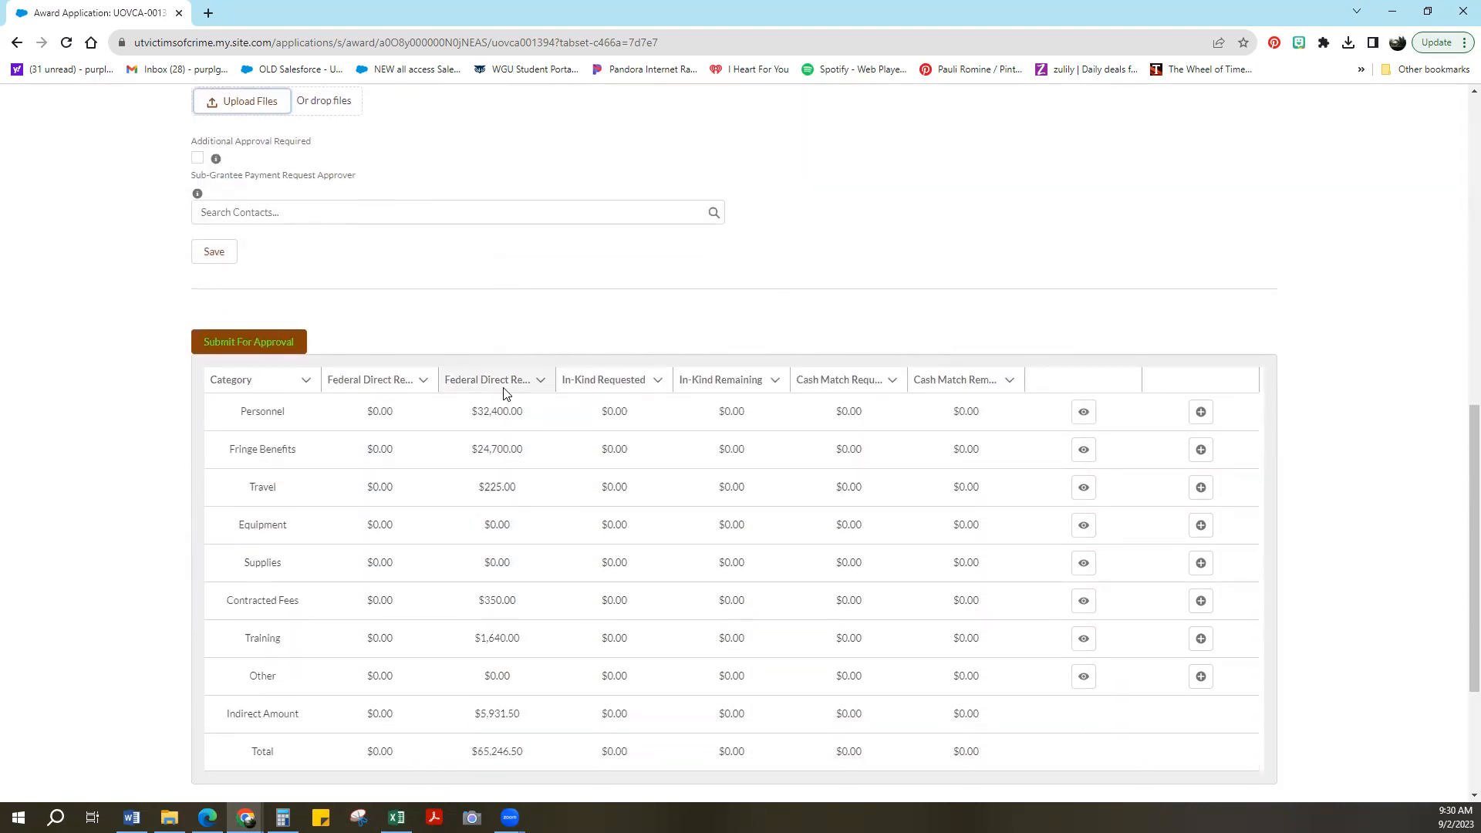
scroll(334, 511, down, 1)
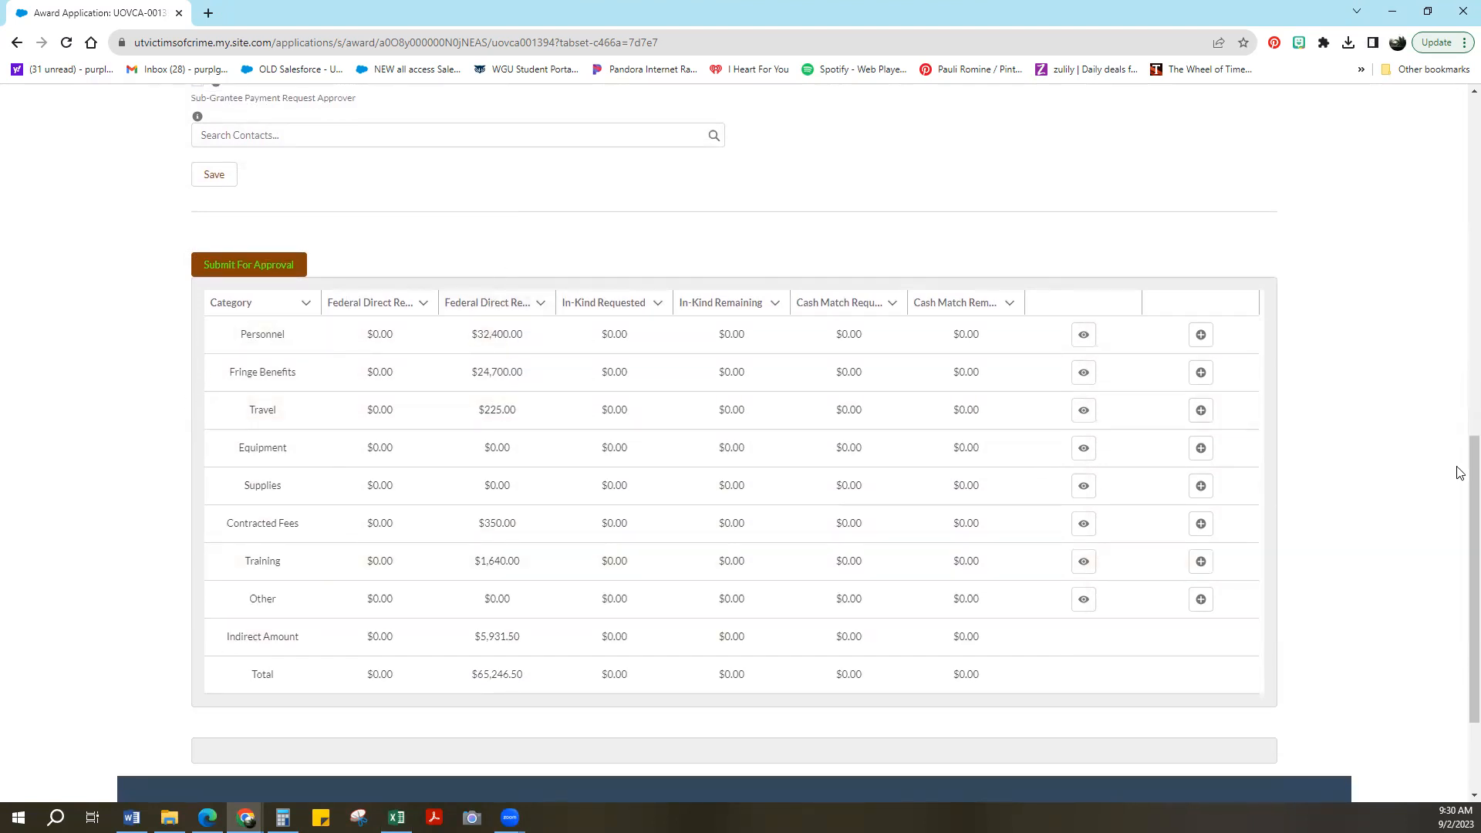
click(1200, 336)
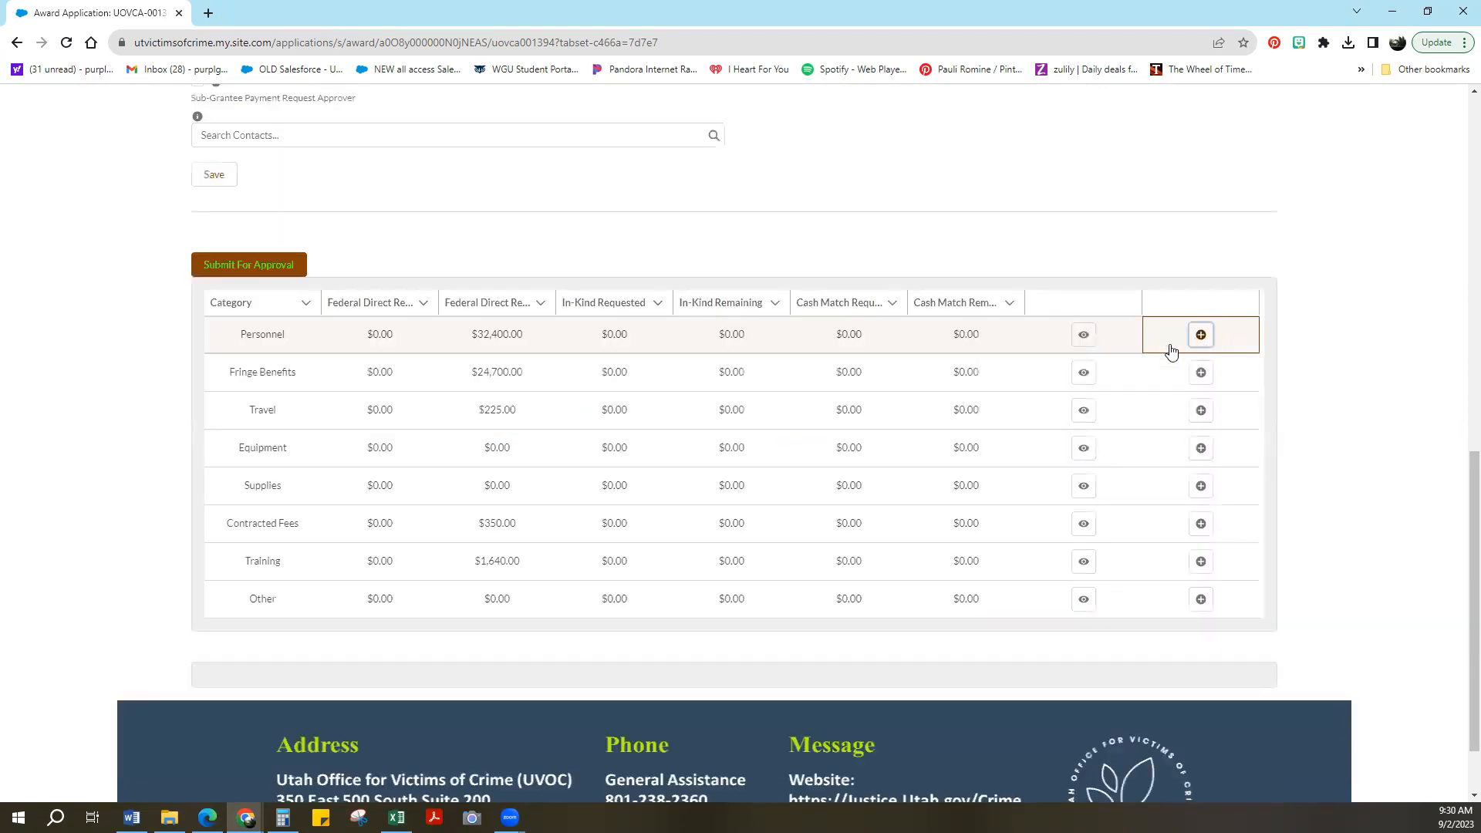
scroll(661, 496, down, 2)
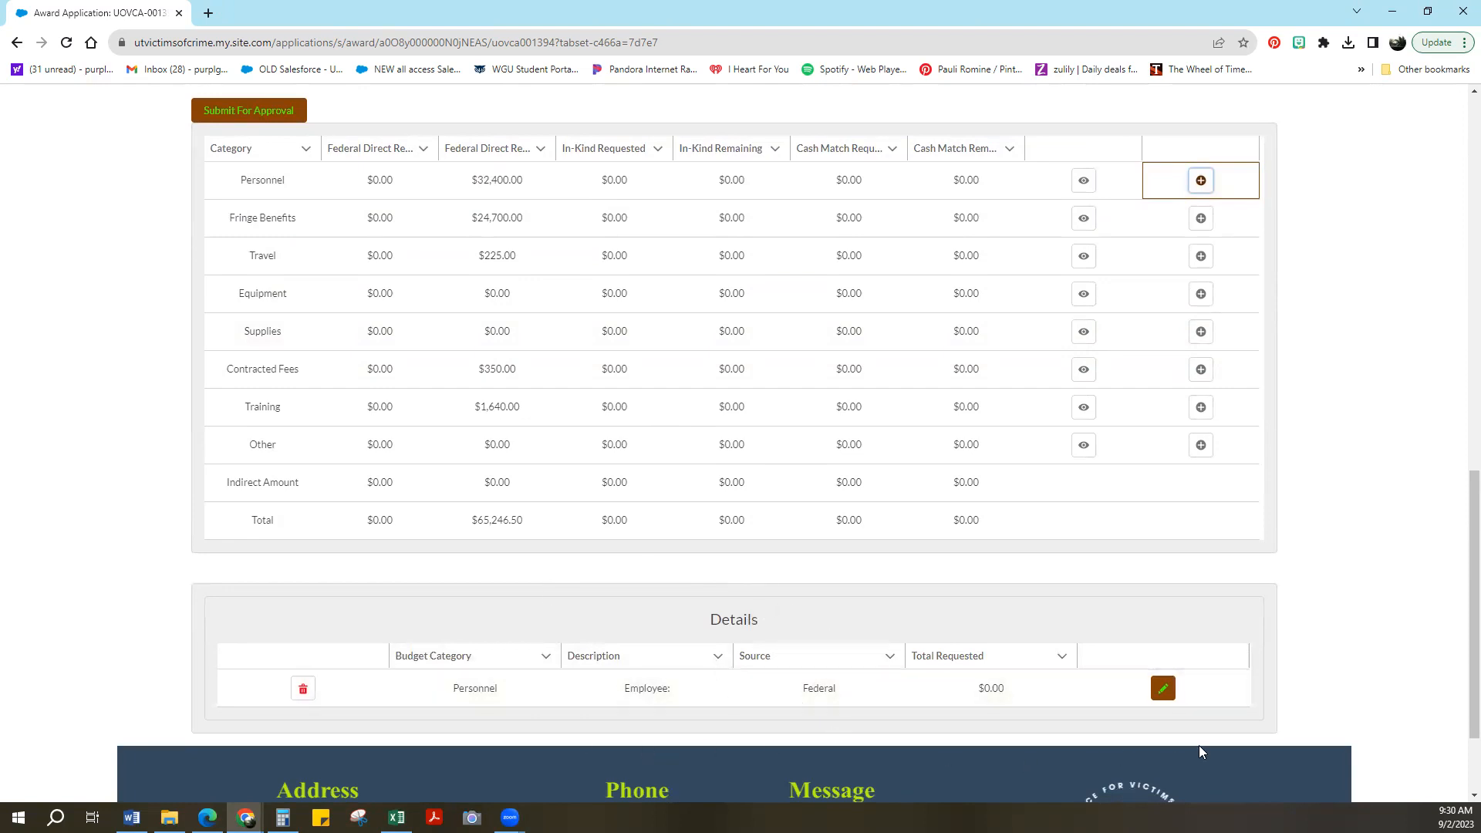
- Set the Federal Personnel line's override amount to 9740.16, as listed on the ledger's Q1 sheet, and save it
click(1163, 688)
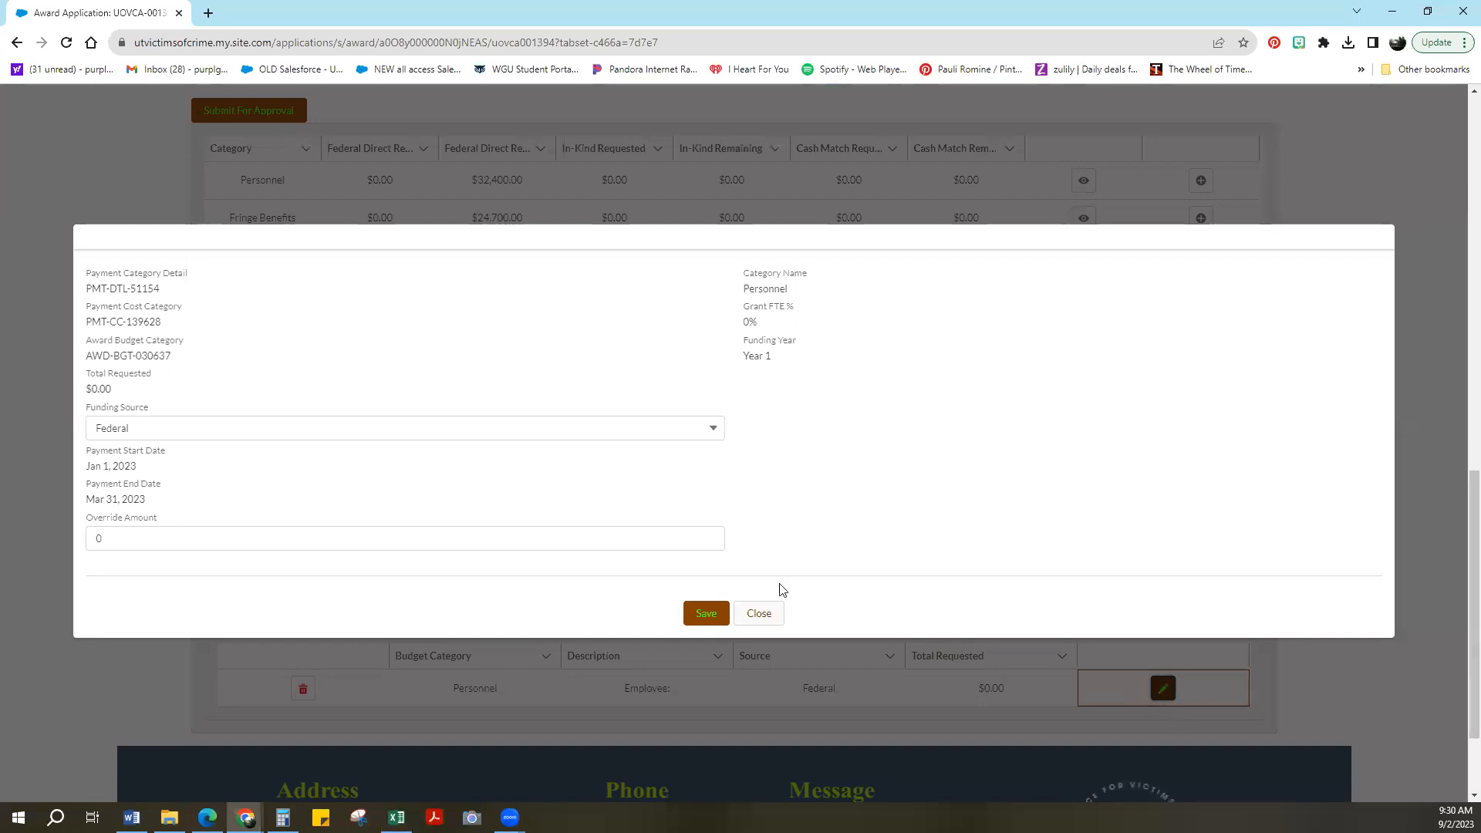
click(175, 432)
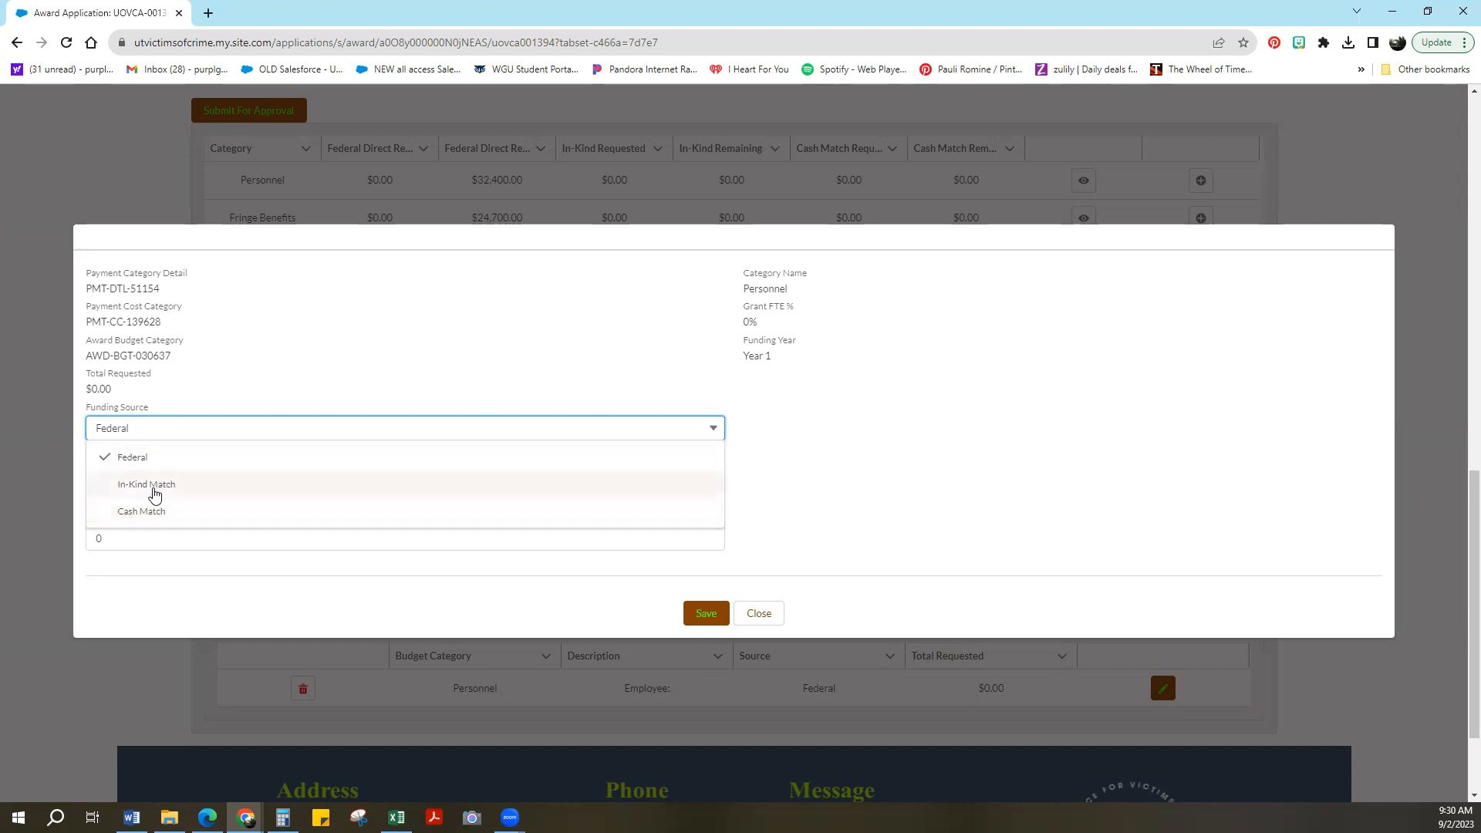
click(202, 337)
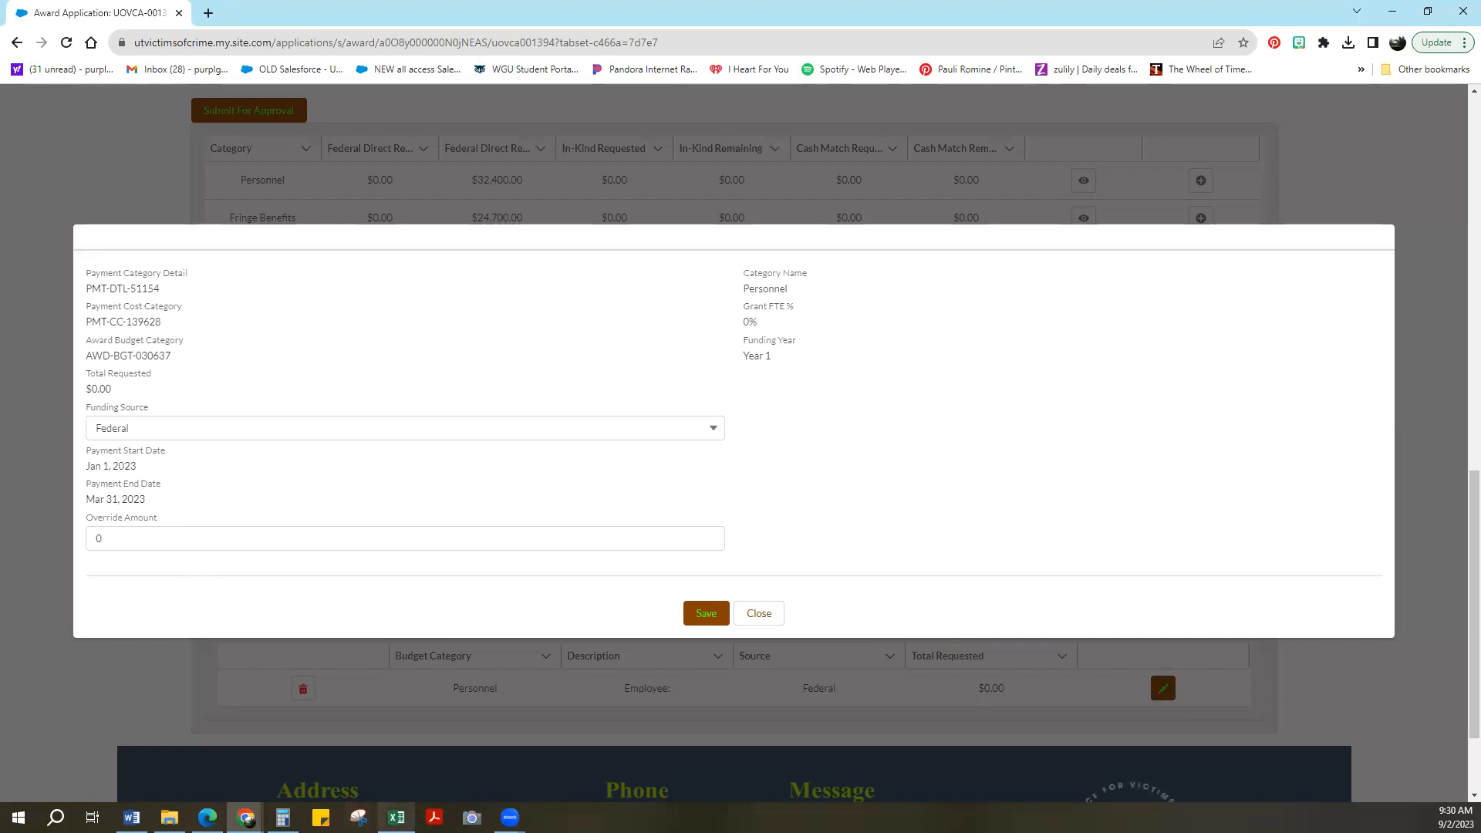
click(397, 737)
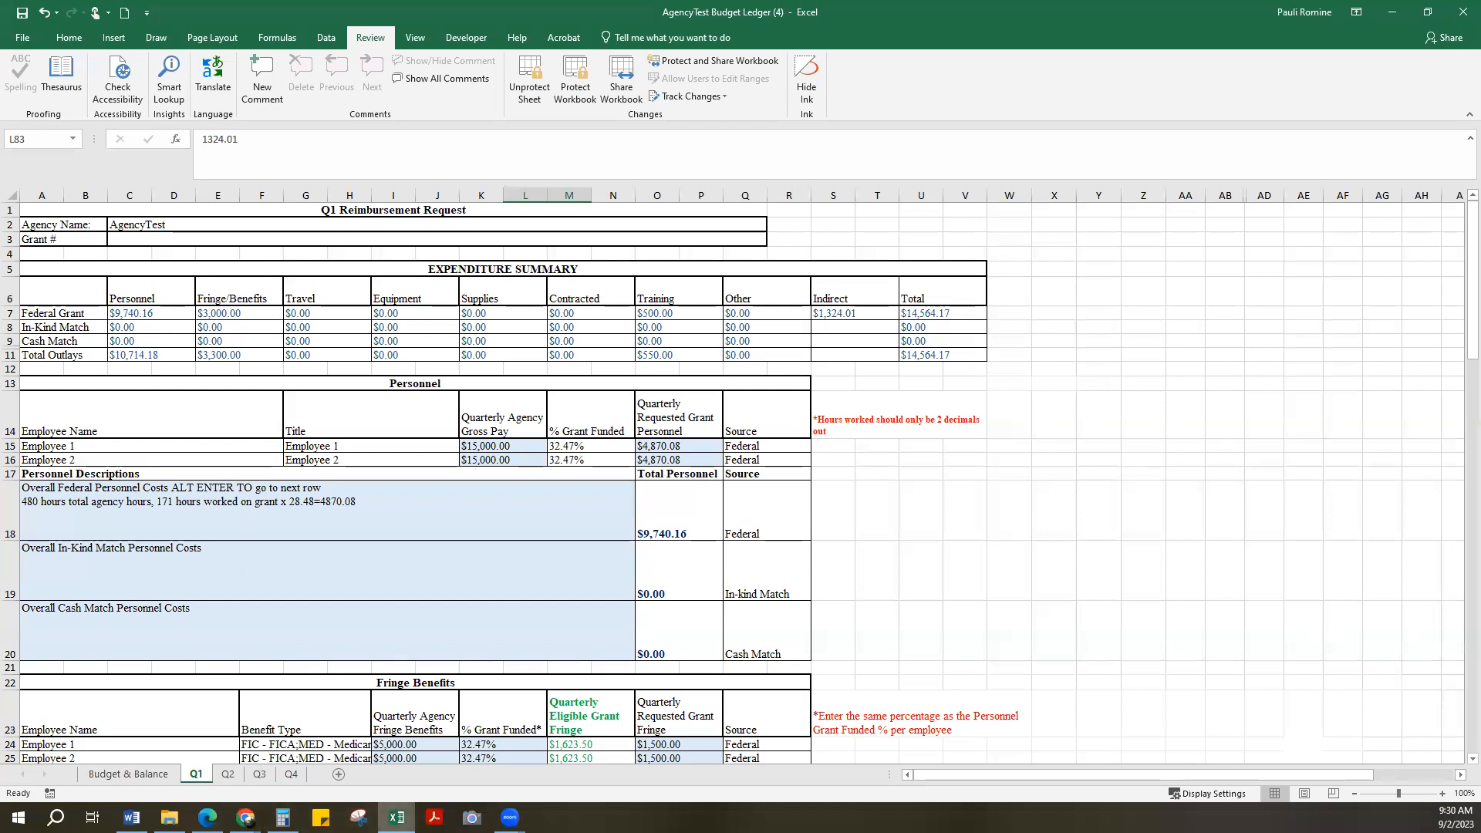
click(245, 817)
click(165, 539)
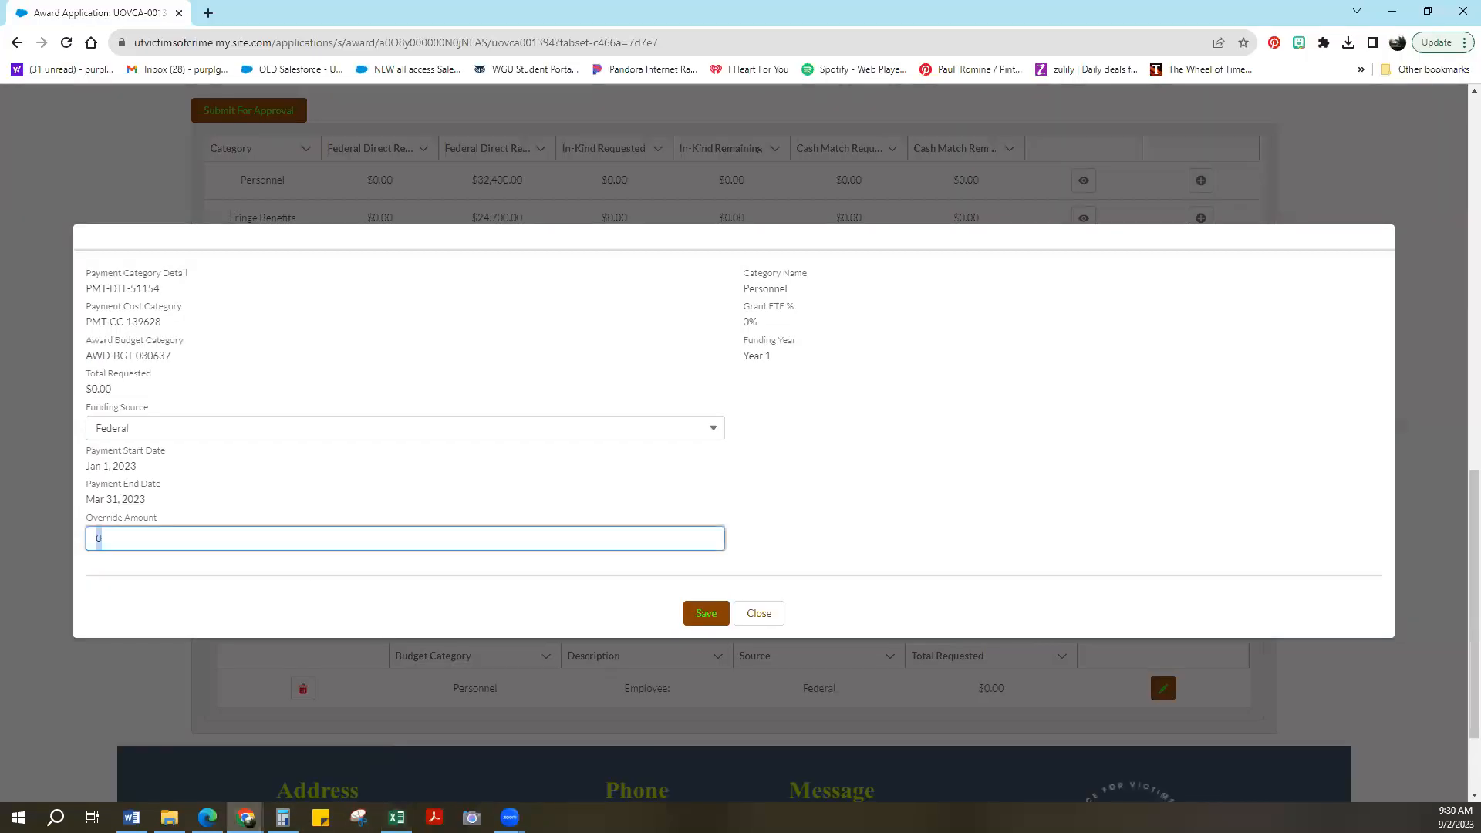
text(9740.16)
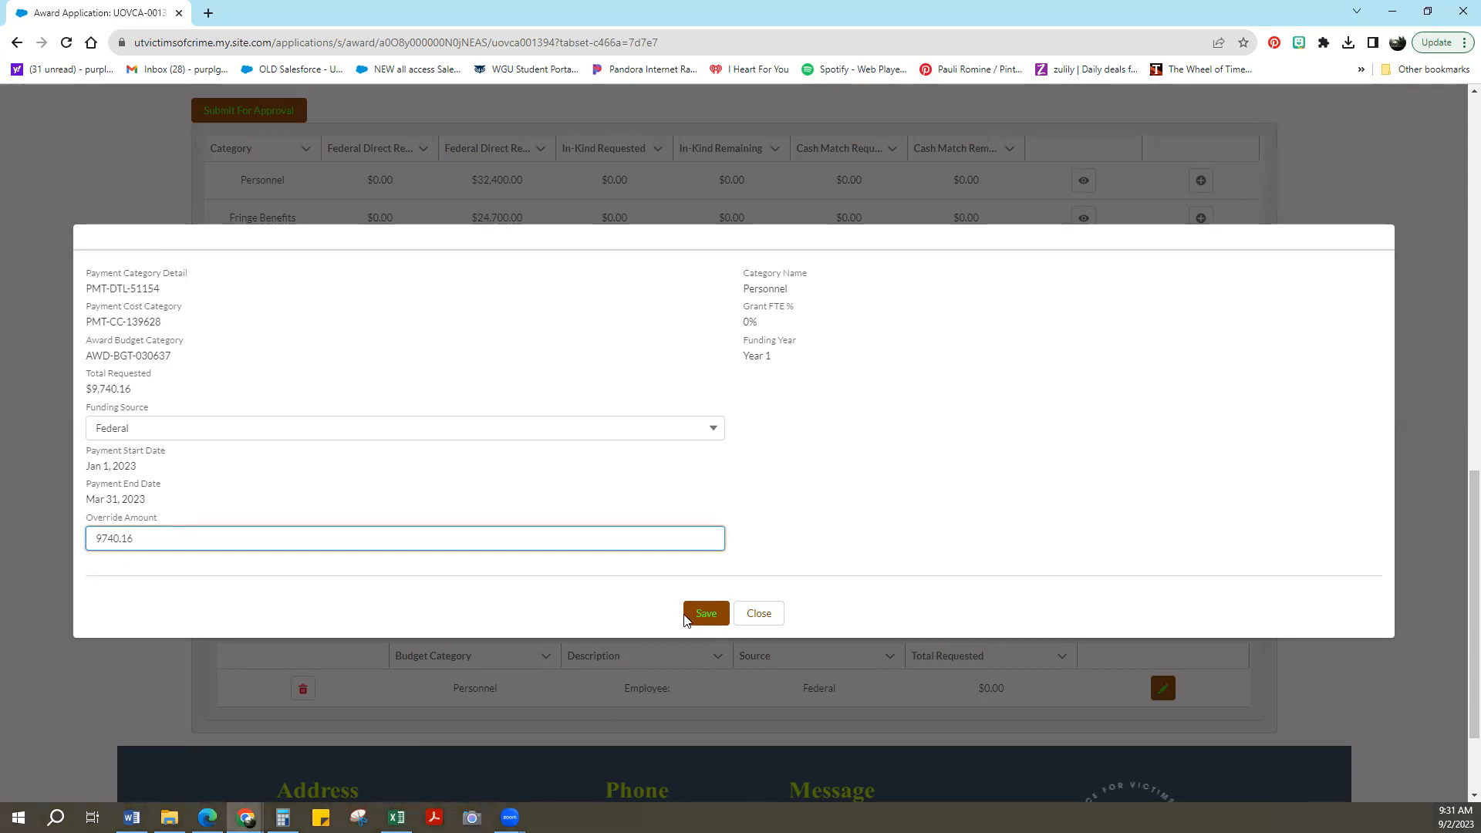
click(698, 614)
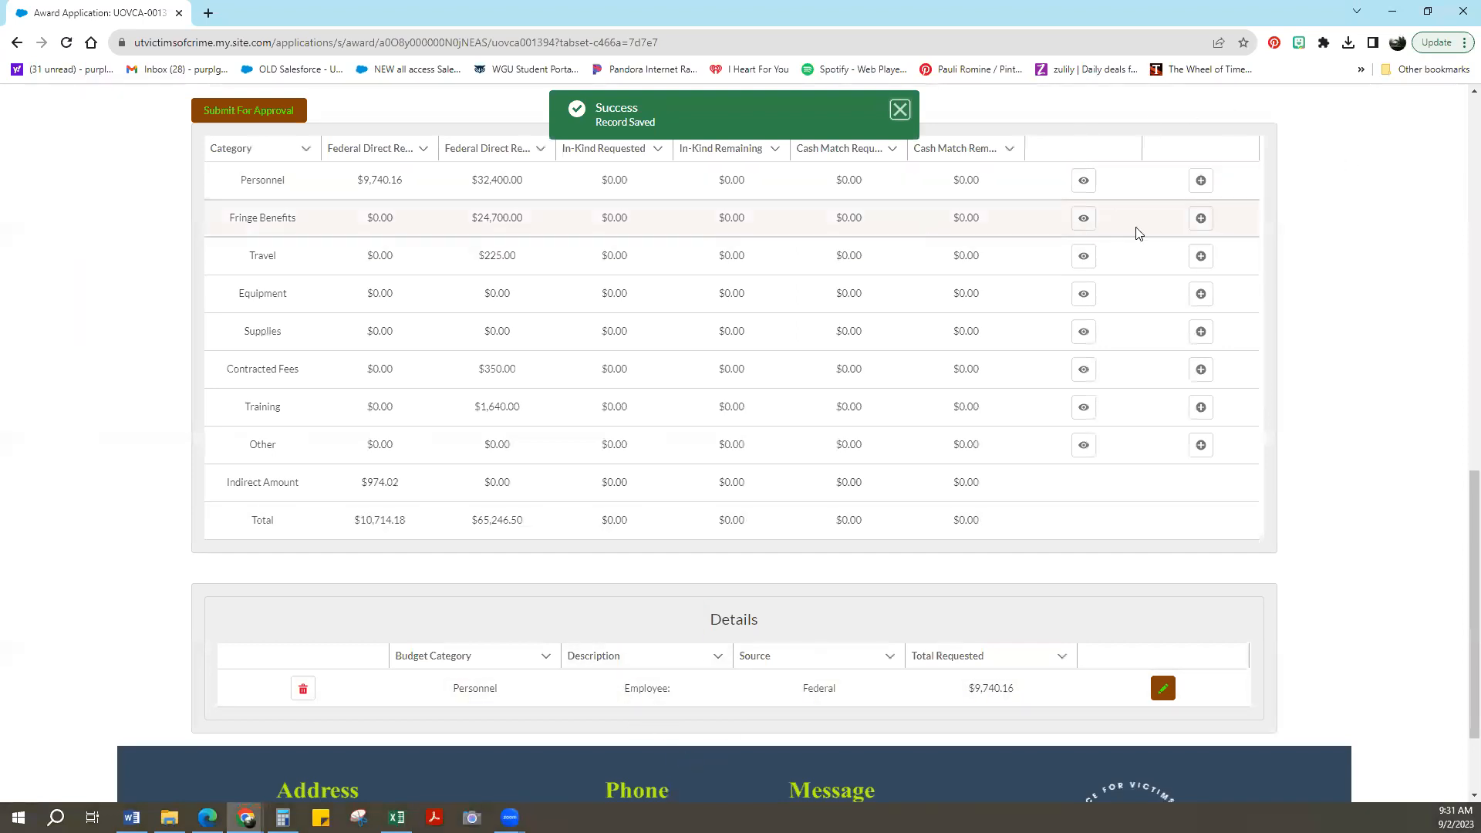
- Add a Federal Fringe Benefits detail line, set its override amount to 3000 as listed on the ledger's Q1 sheet, and save it
click(1201, 219)
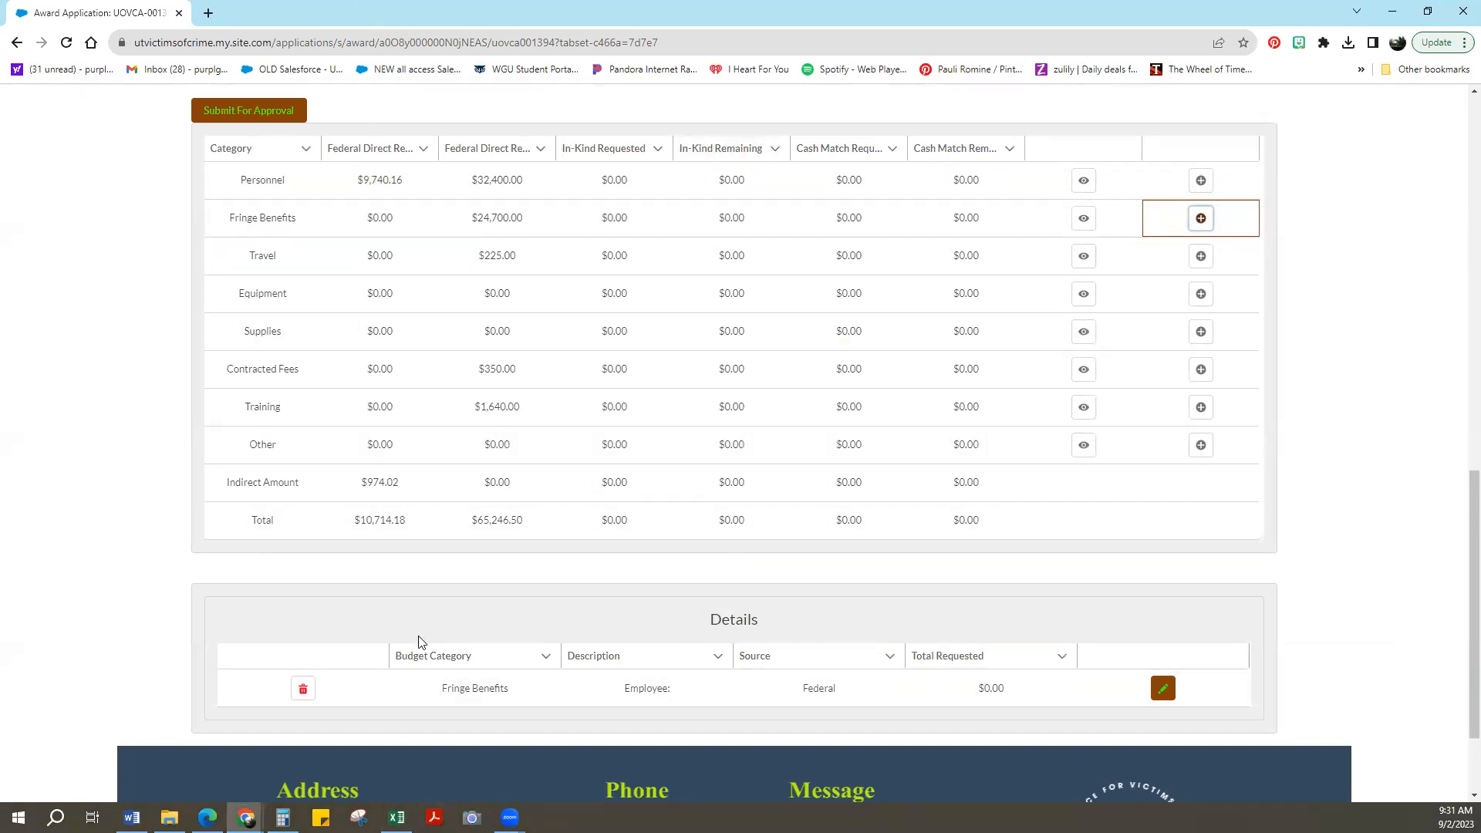
click(1162, 689)
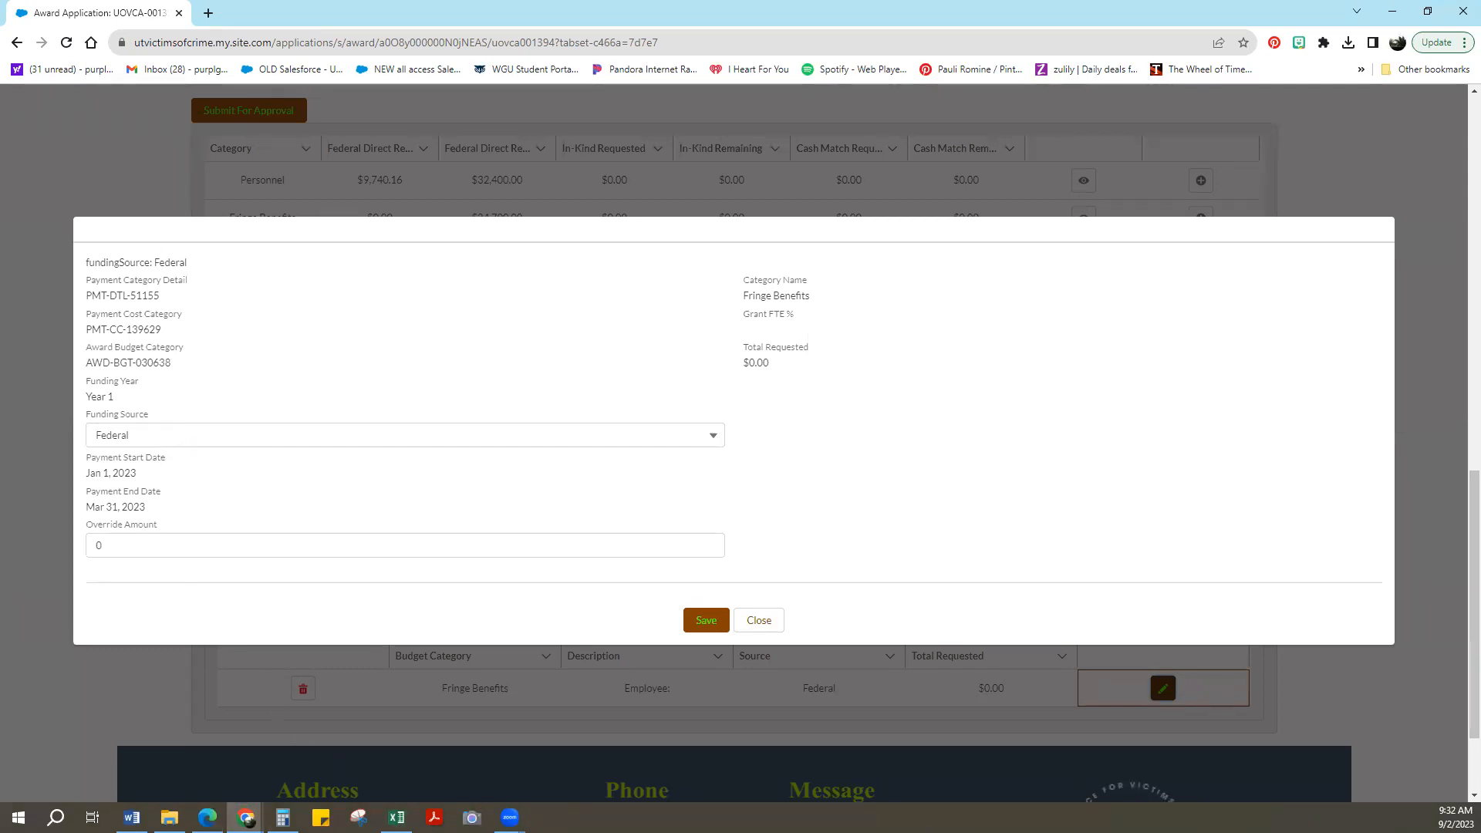
click(396, 818)
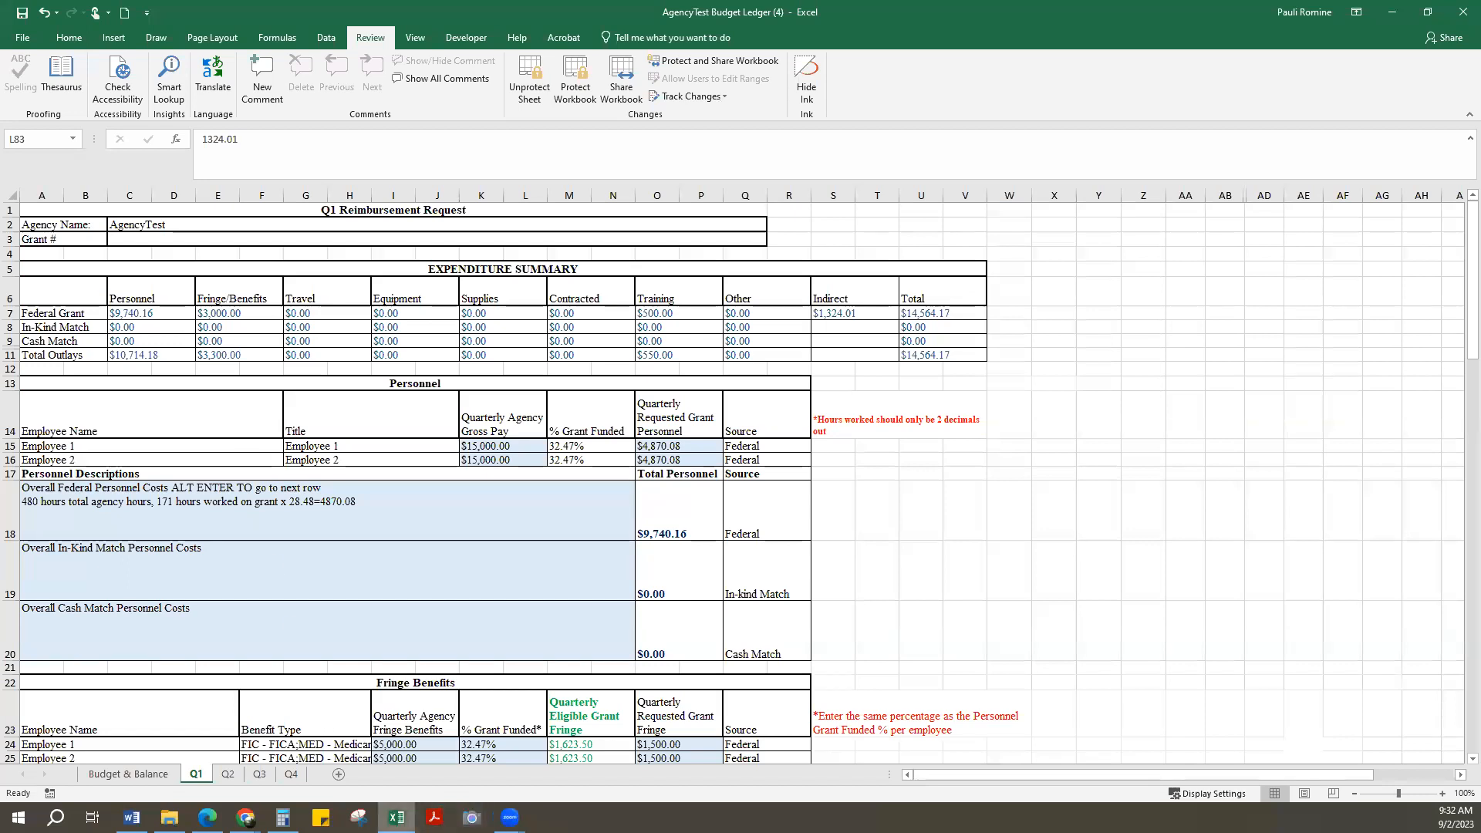
click(396, 818)
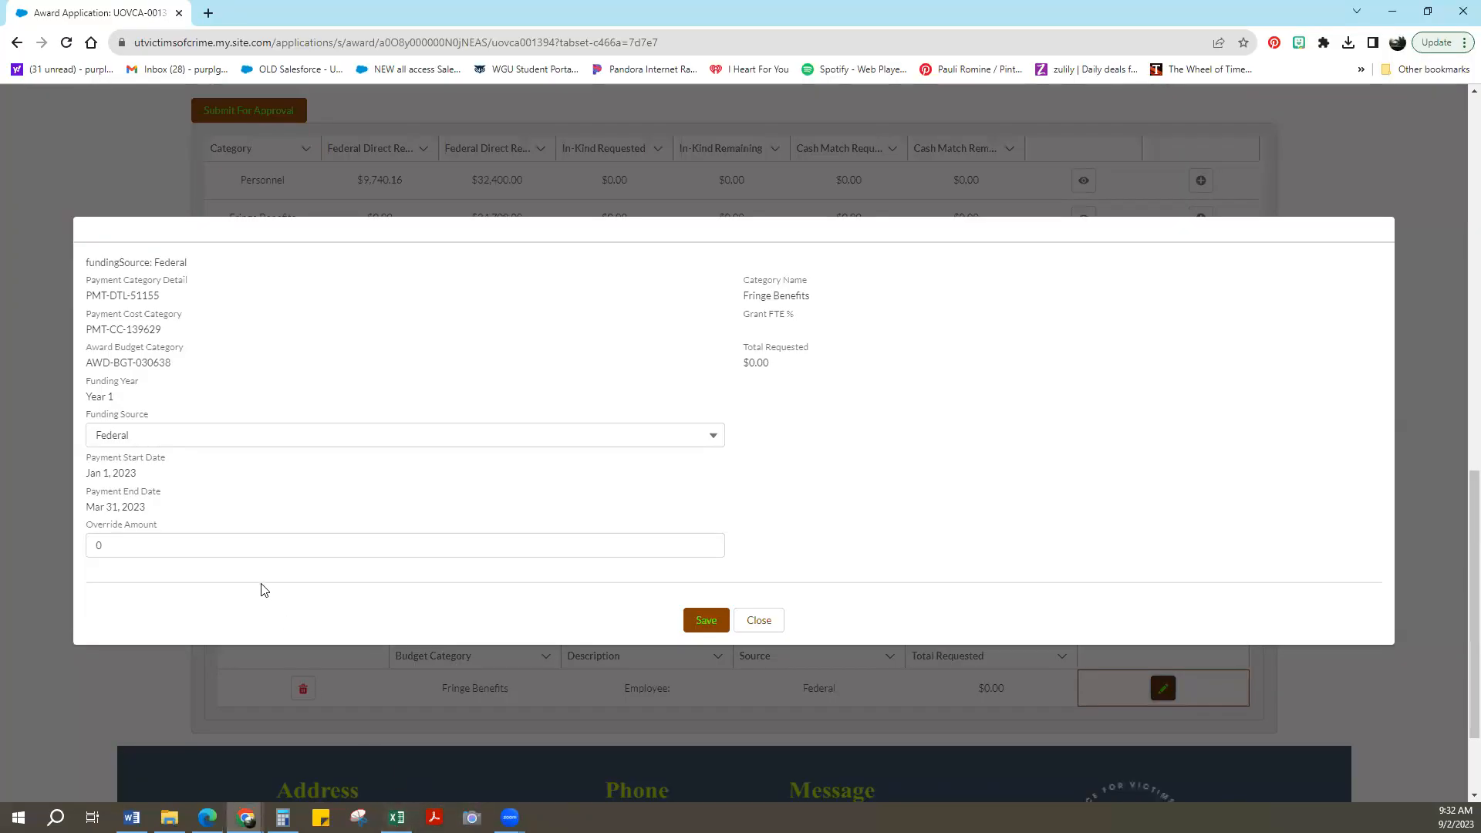
double_click(100, 545)
text(3000)
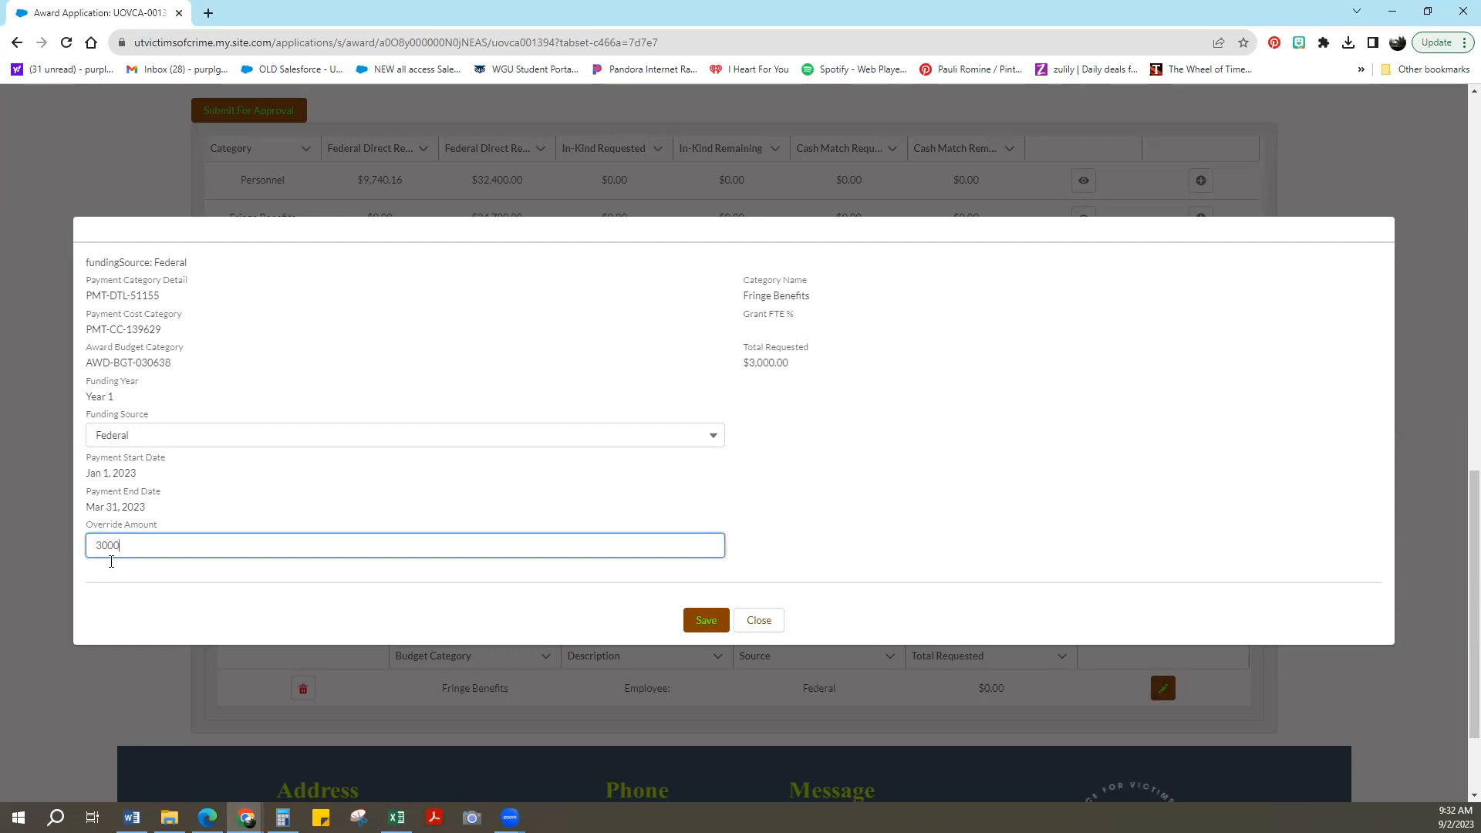
click(690, 613)
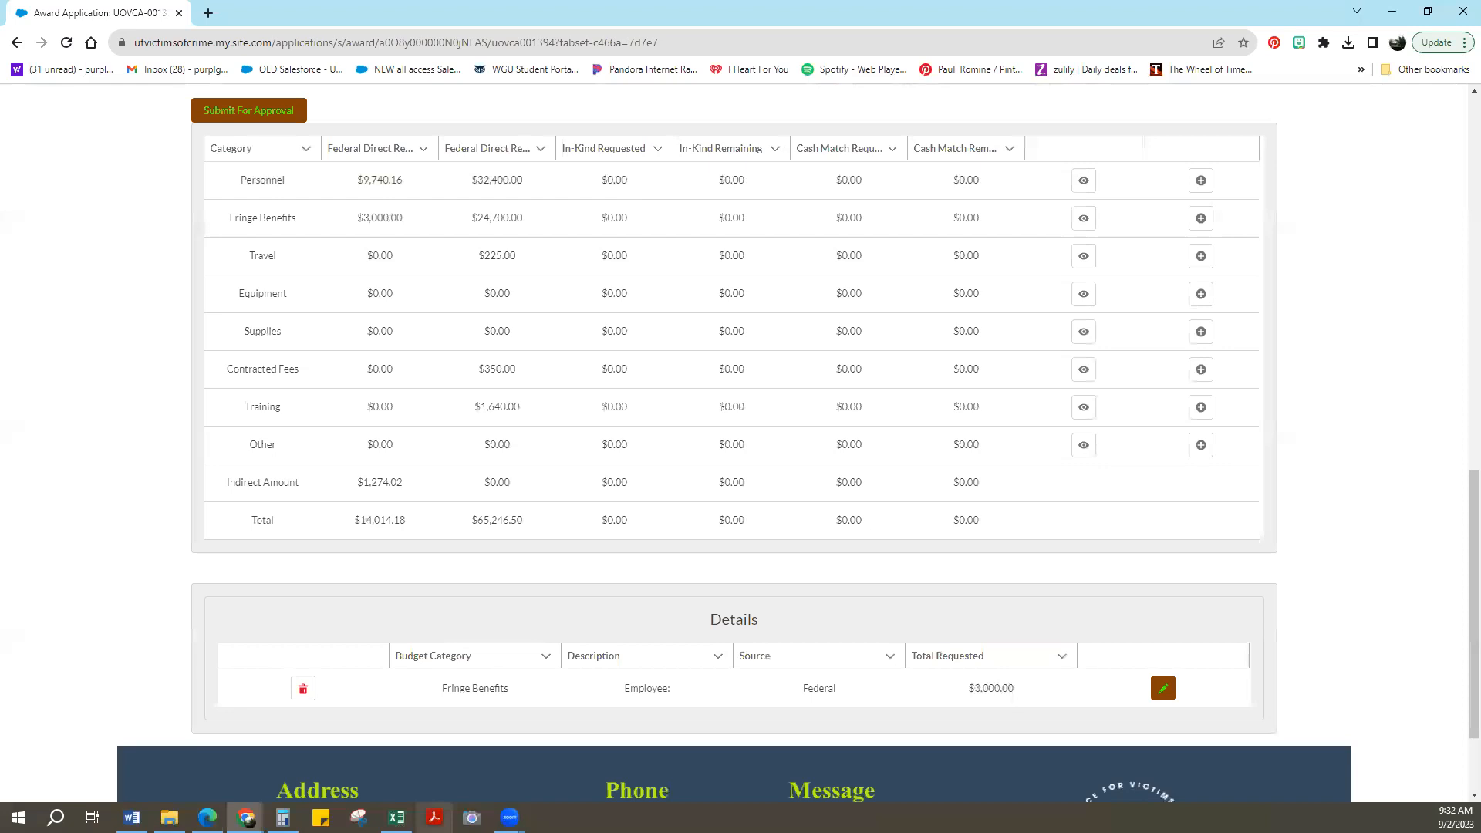
- Add a Training detail line, set its override amount to 500 as listed on the ledger's Q1 sheet, and save it
mouse_move(396, 818)
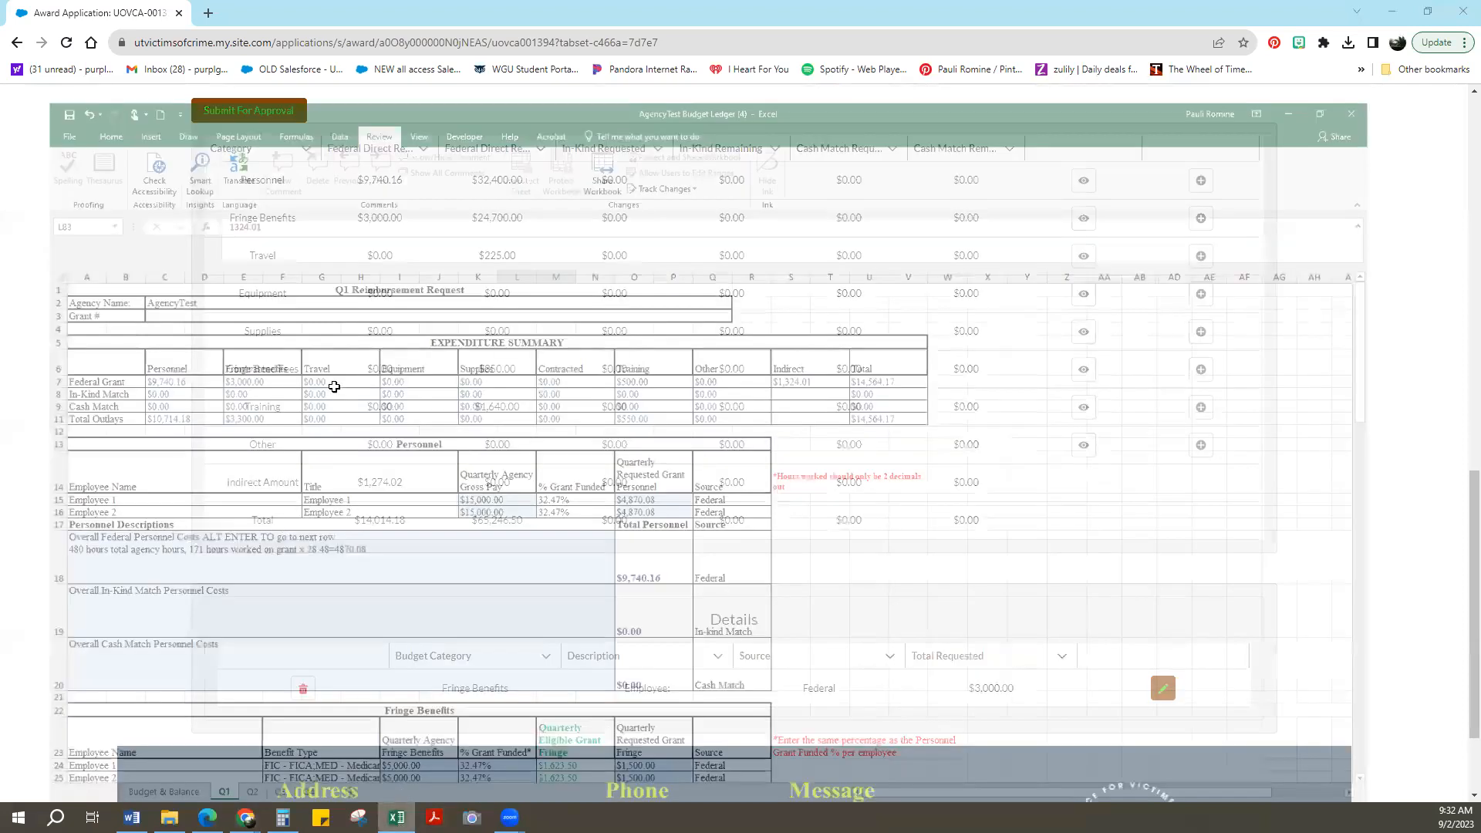
click(396, 744)
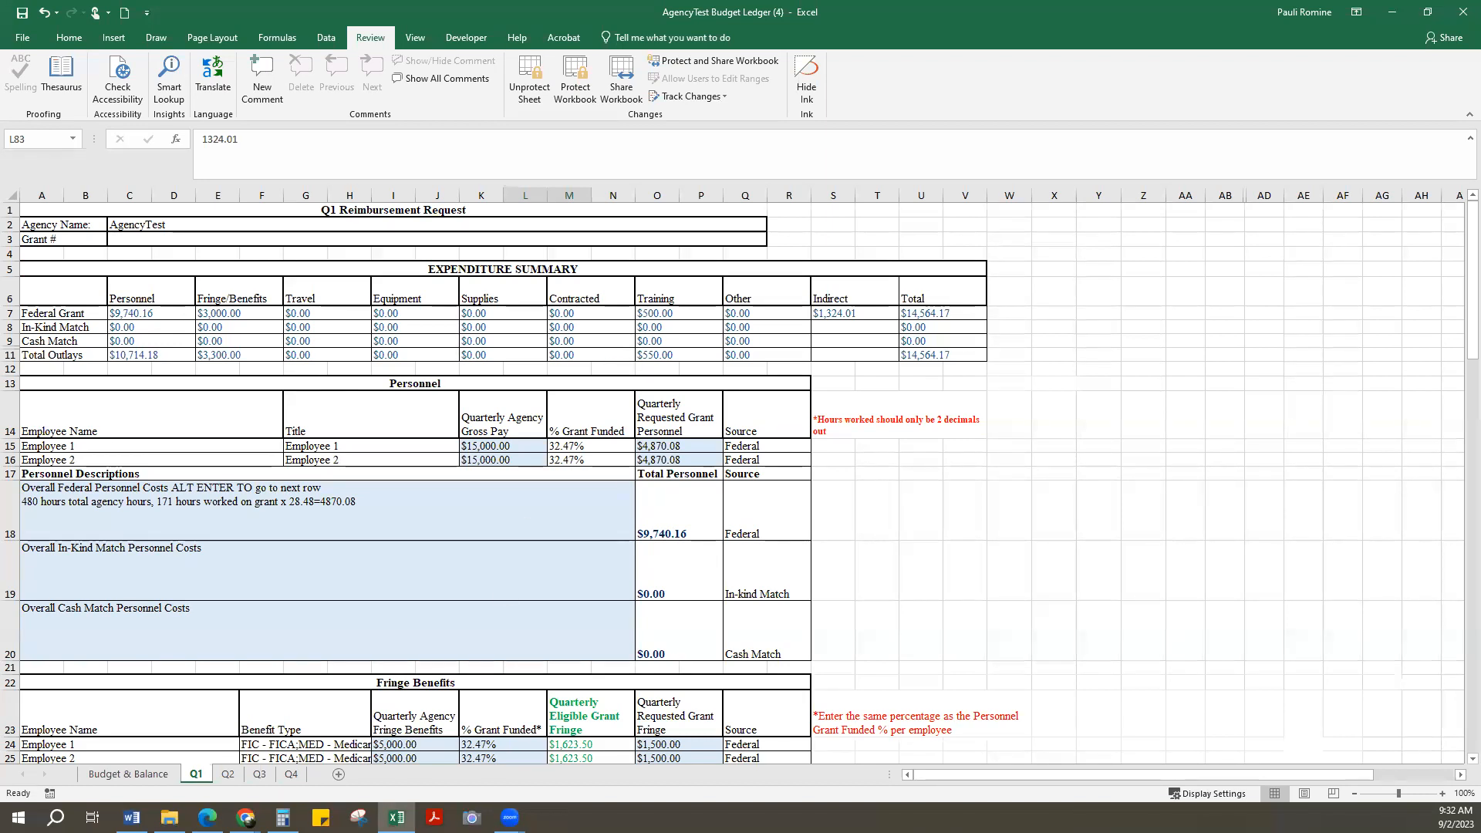
click(396, 816)
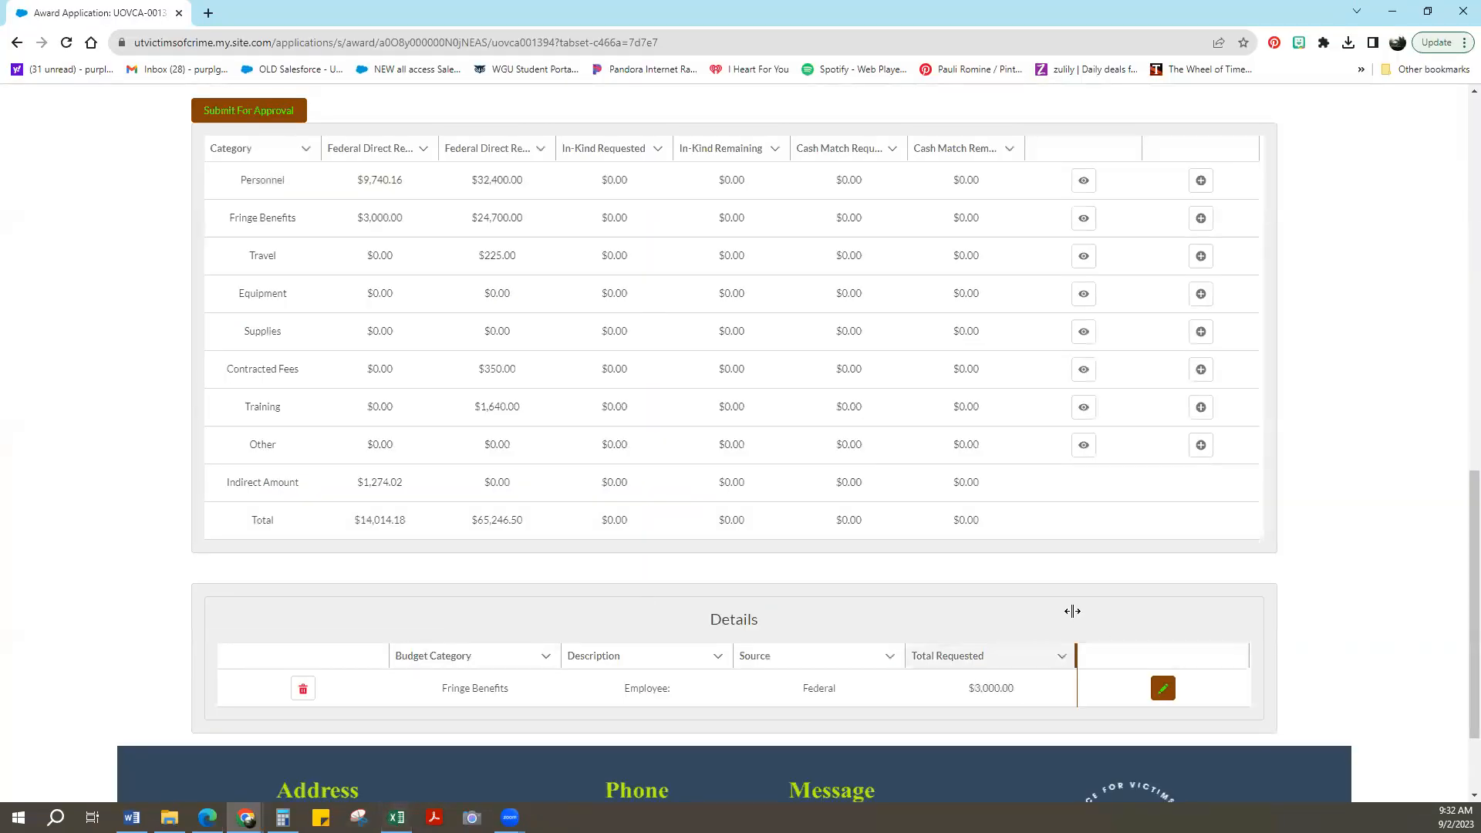
click(1200, 407)
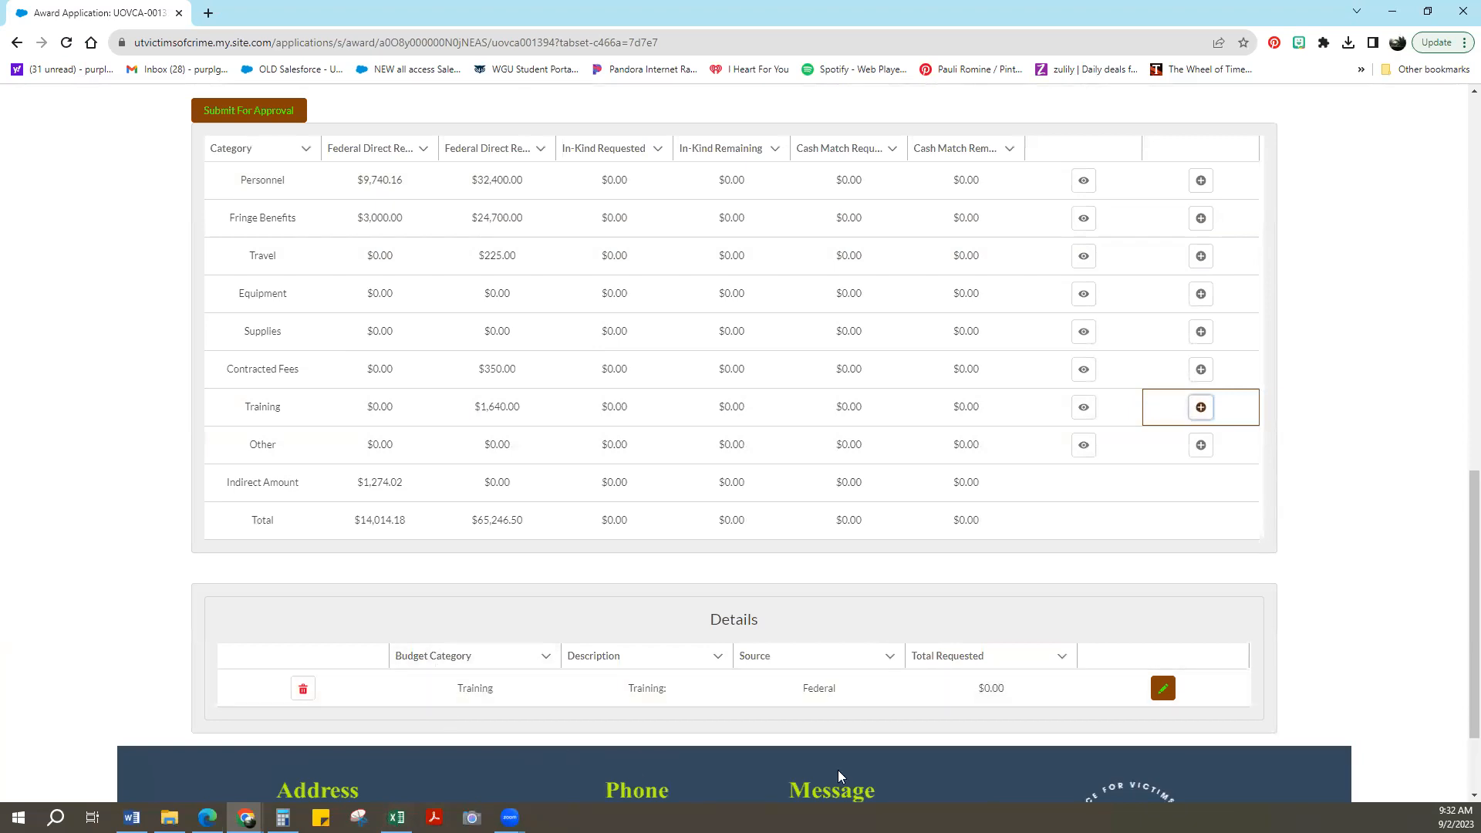
click(1162, 688)
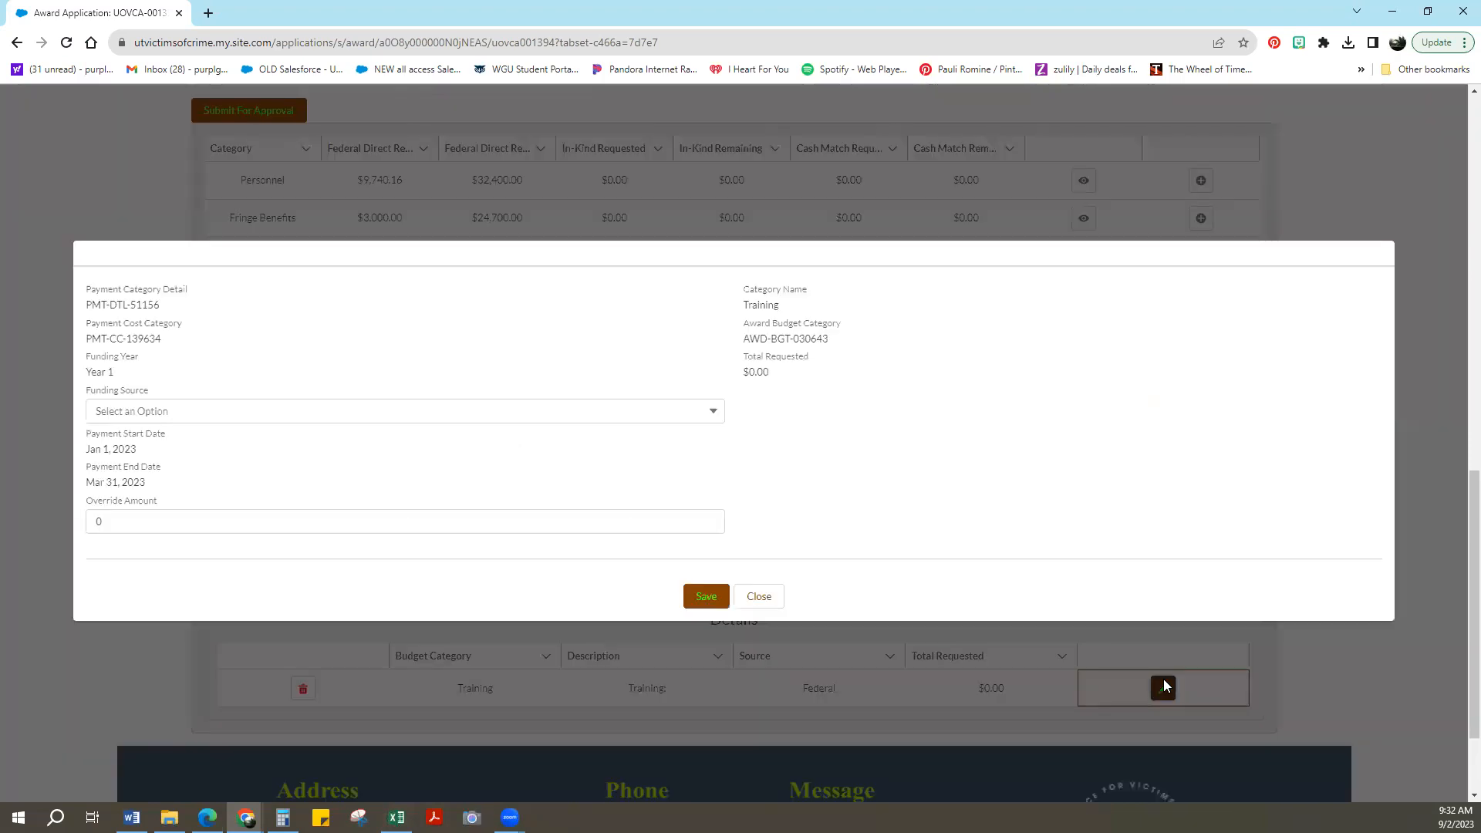
click(198, 414)
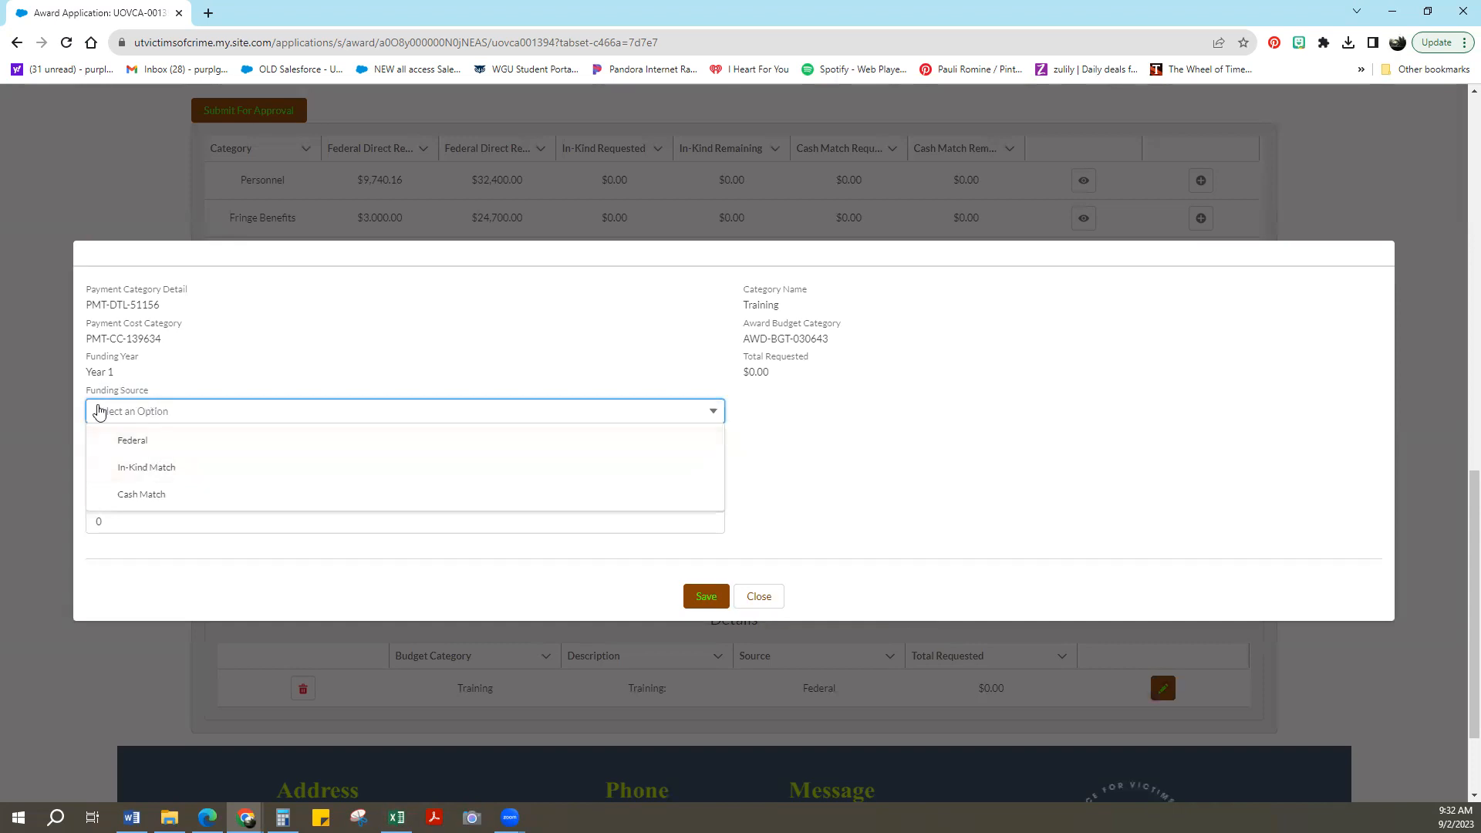
click(165, 411)
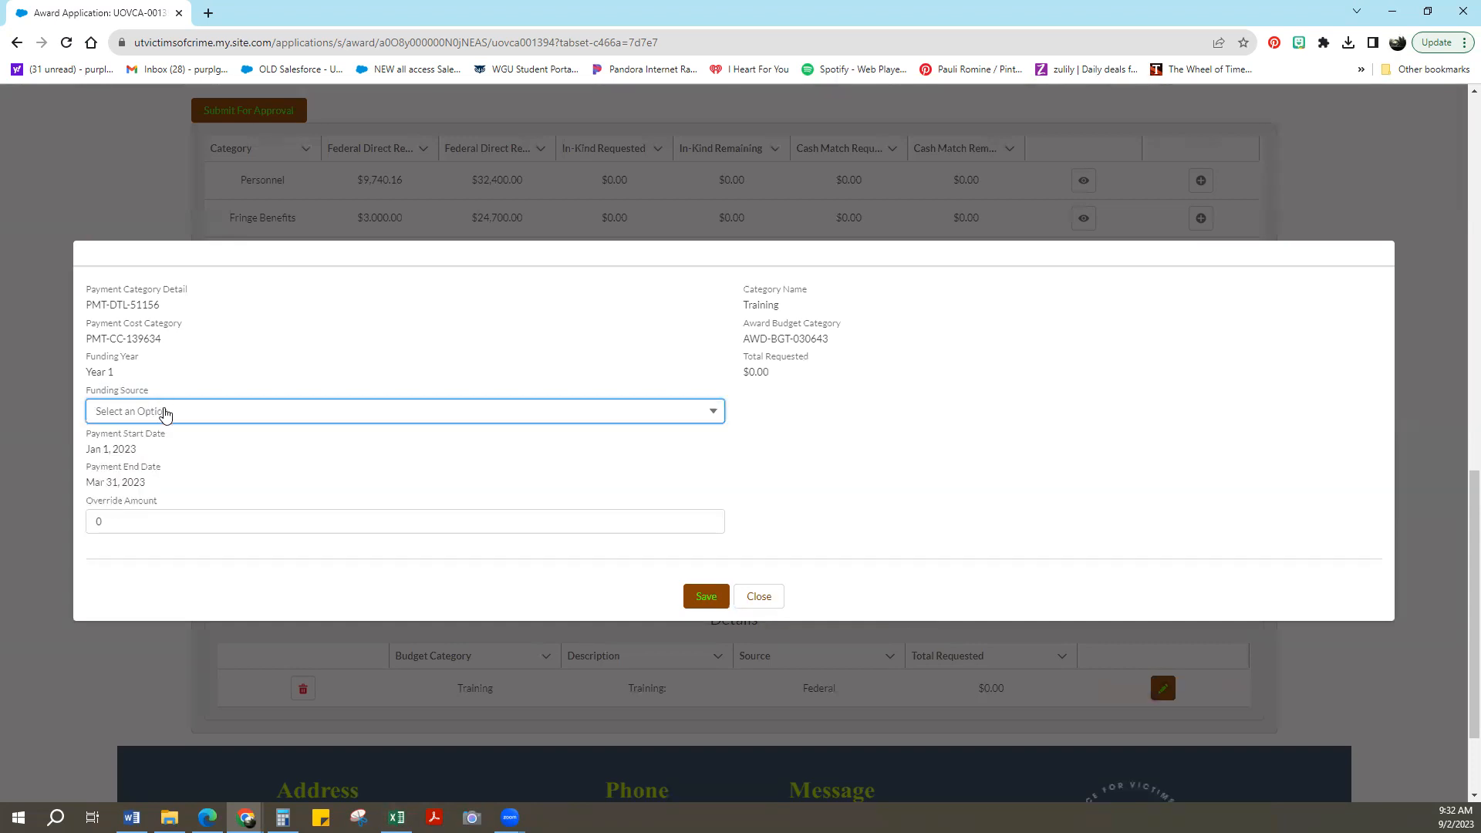
click(128, 522)
key(ctrl+a)
text(500)
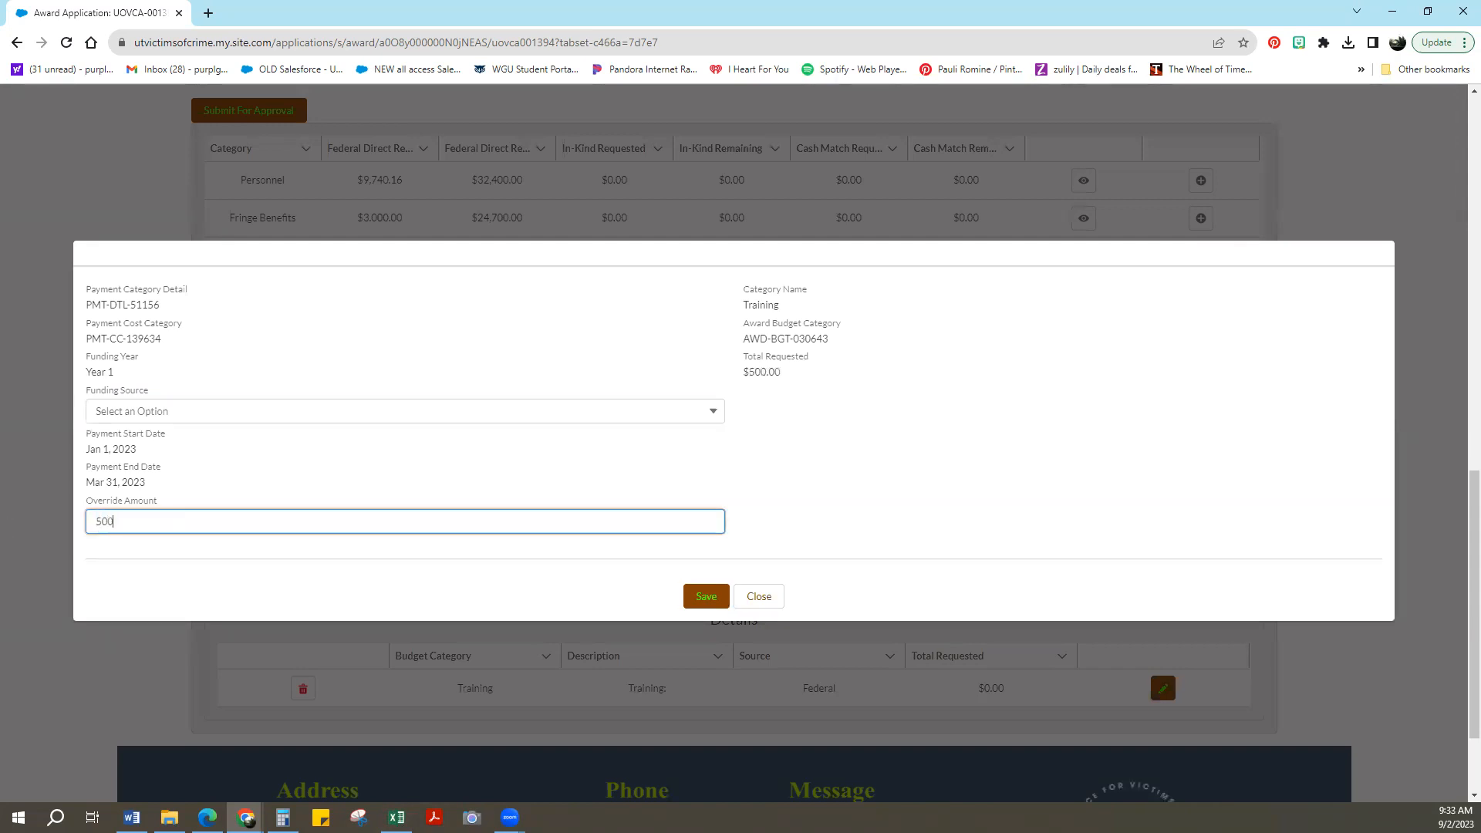
click(704, 596)
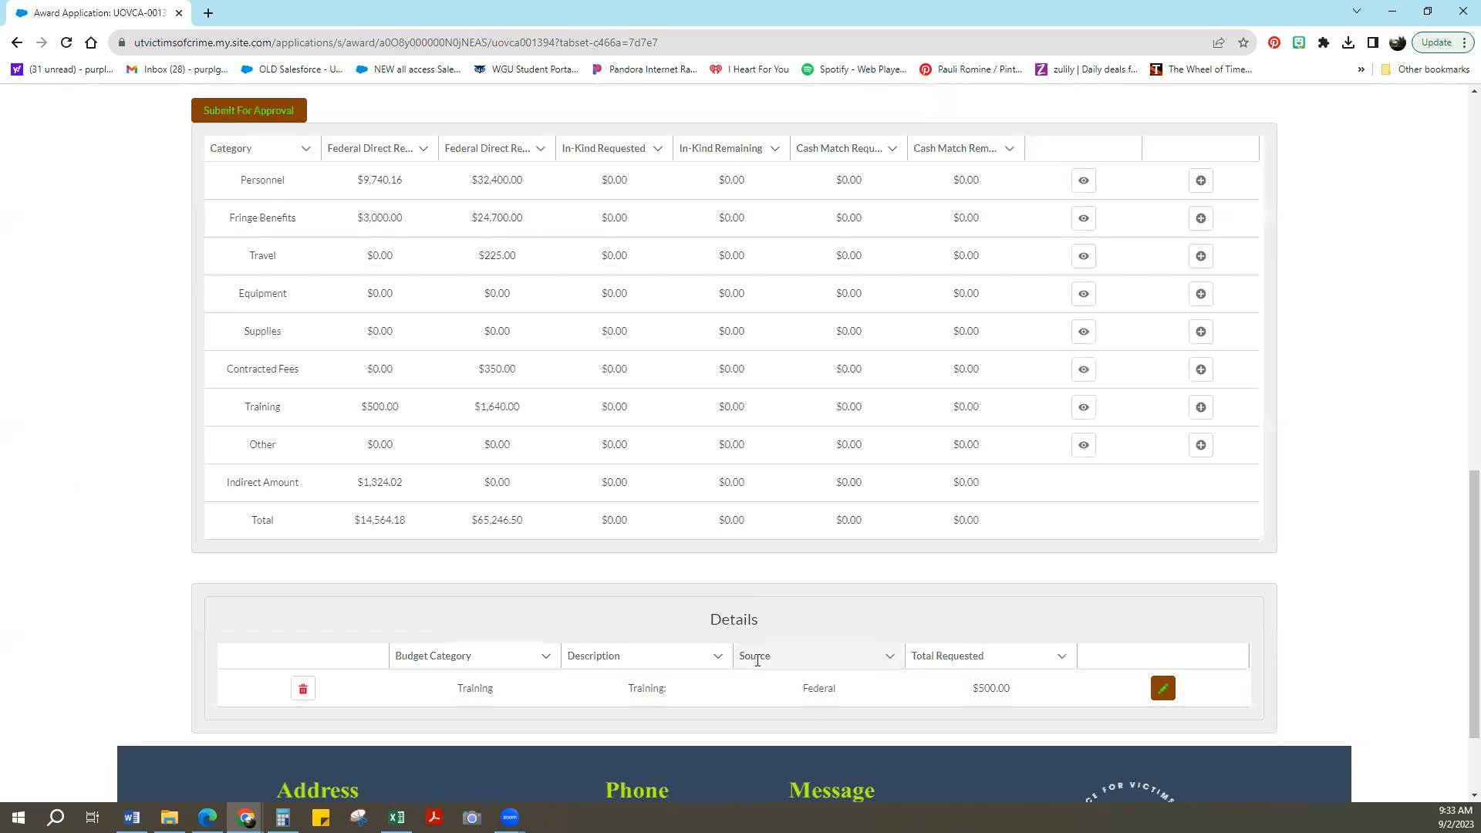
- Set the Training detail line's funding source to Federal and save the line
click(1165, 689)
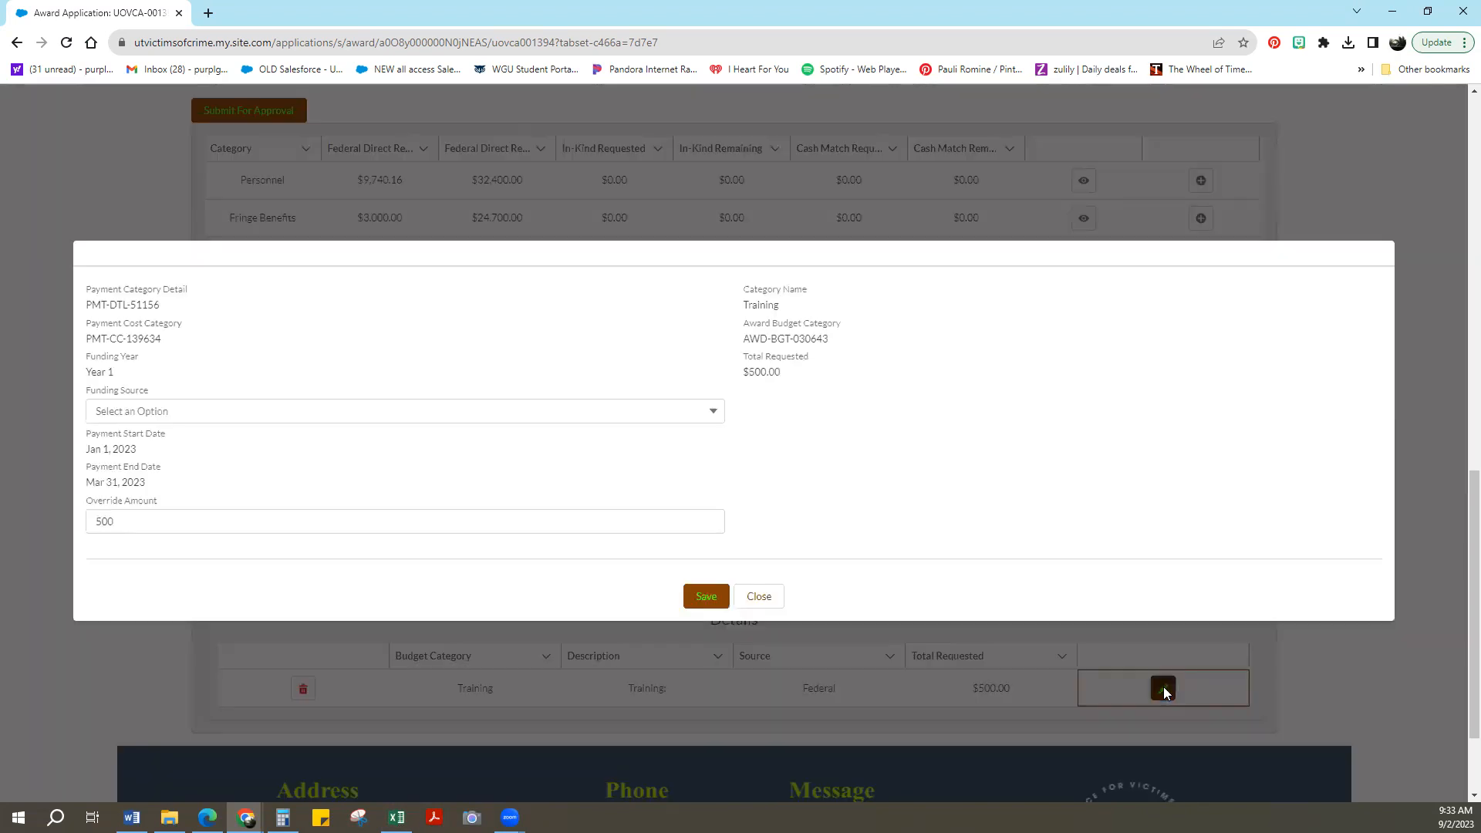
click(180, 413)
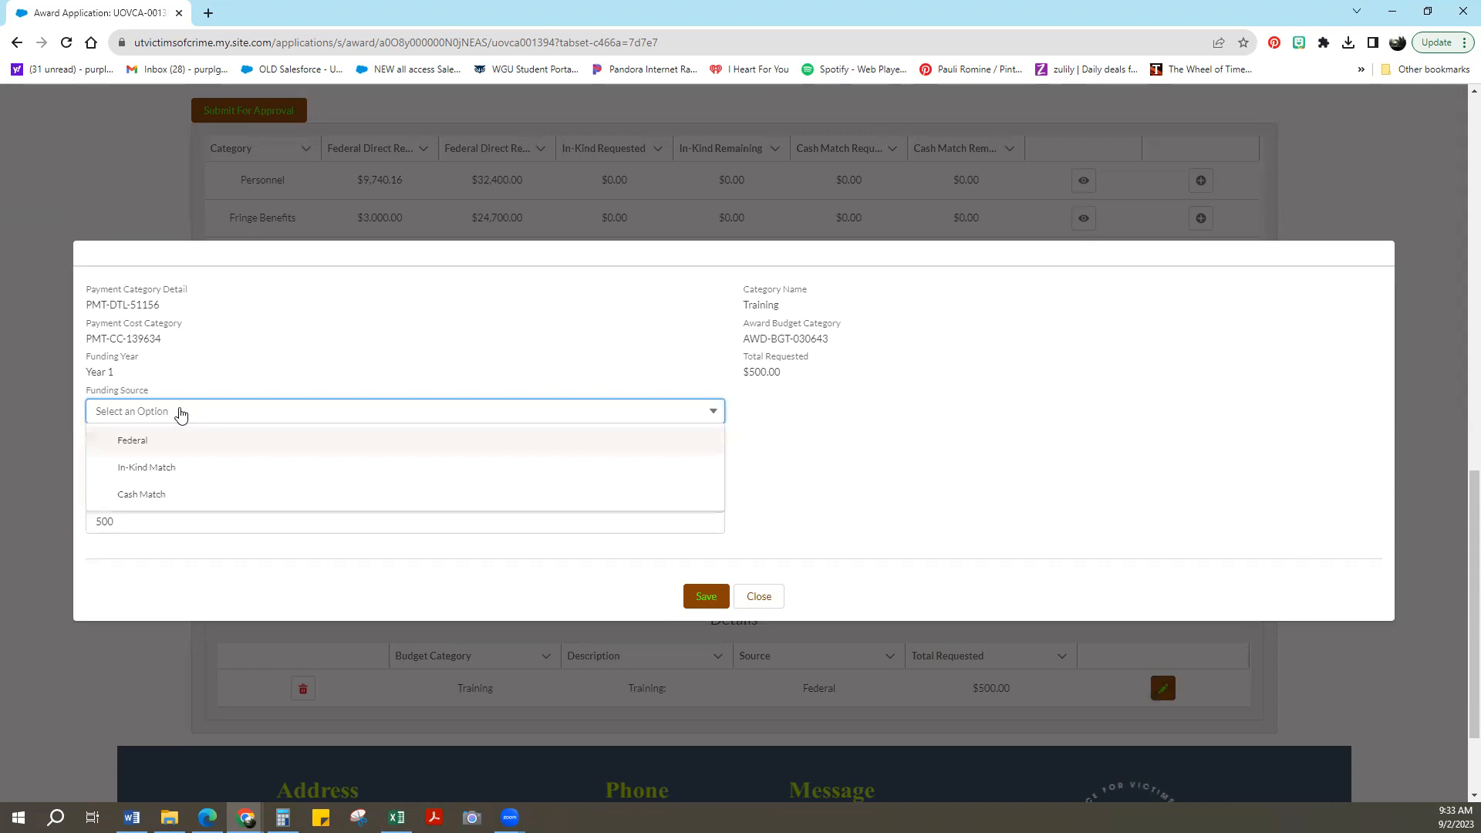
click(176, 443)
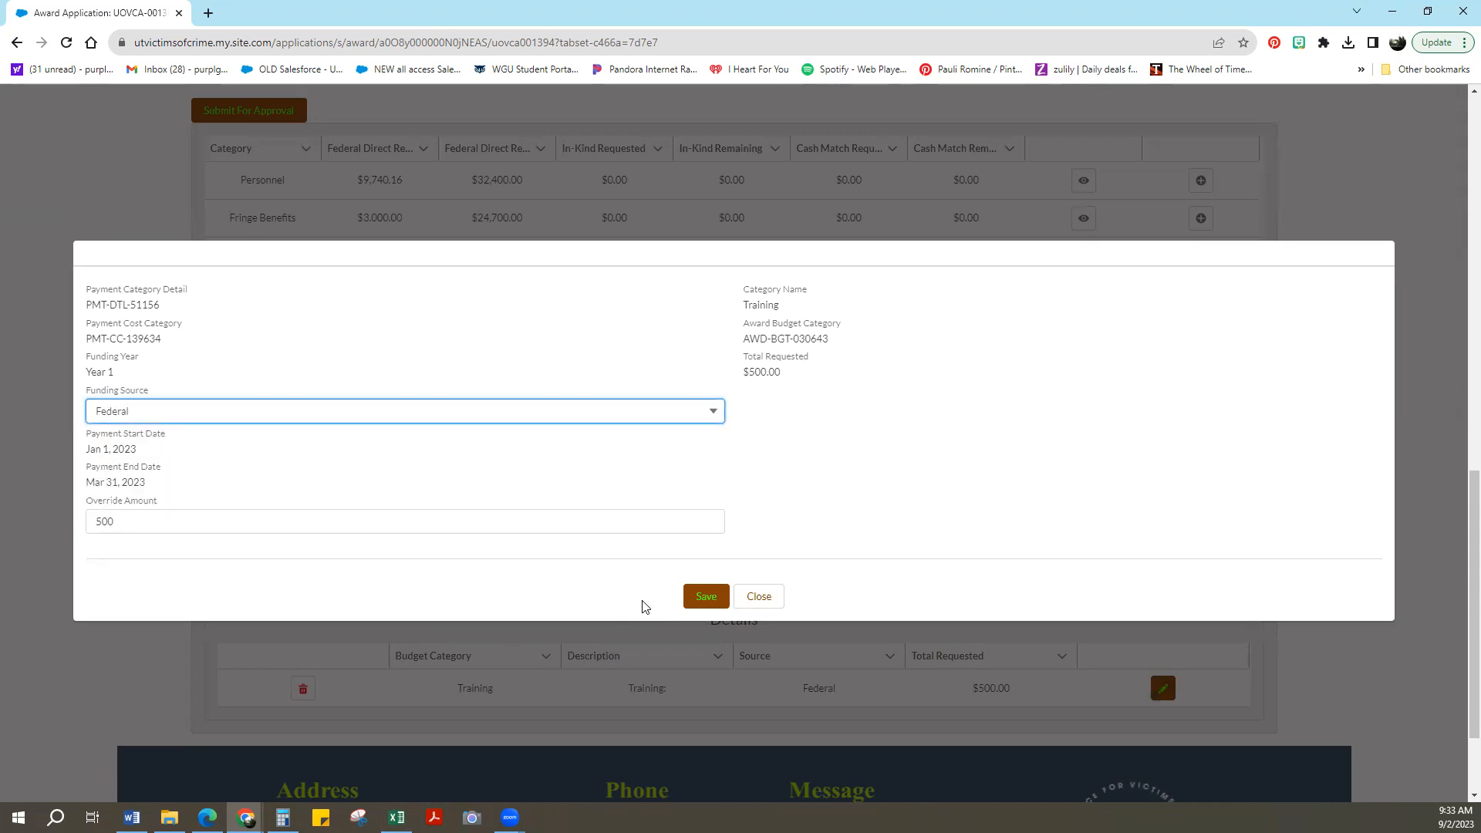
click(711, 598)
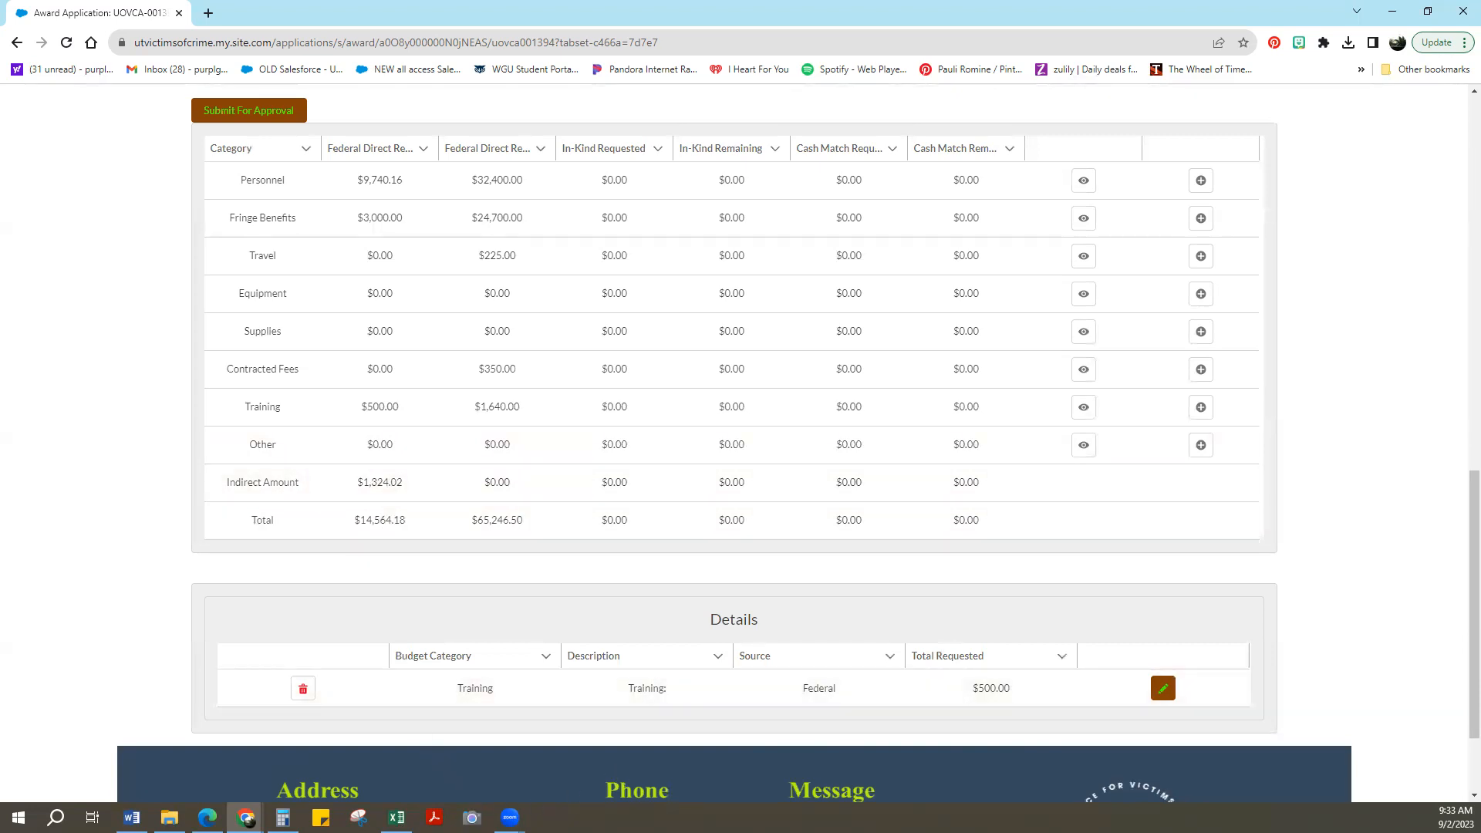
- In the Excel budget ledger, set the Indirect Costs total on the Q1 sheet to 1324.02 to match the payment request
click(396, 817)
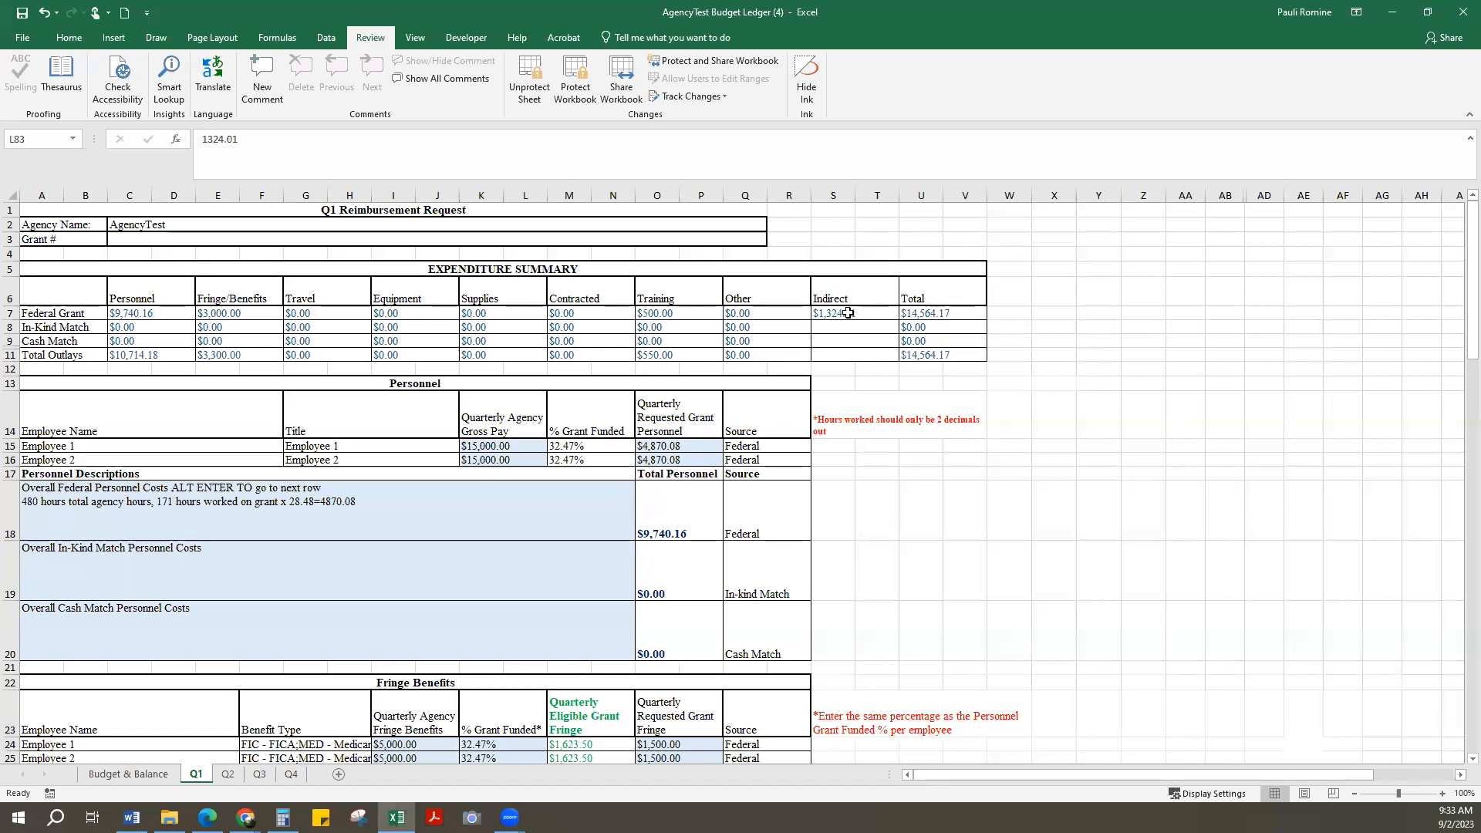
click(1400, 17)
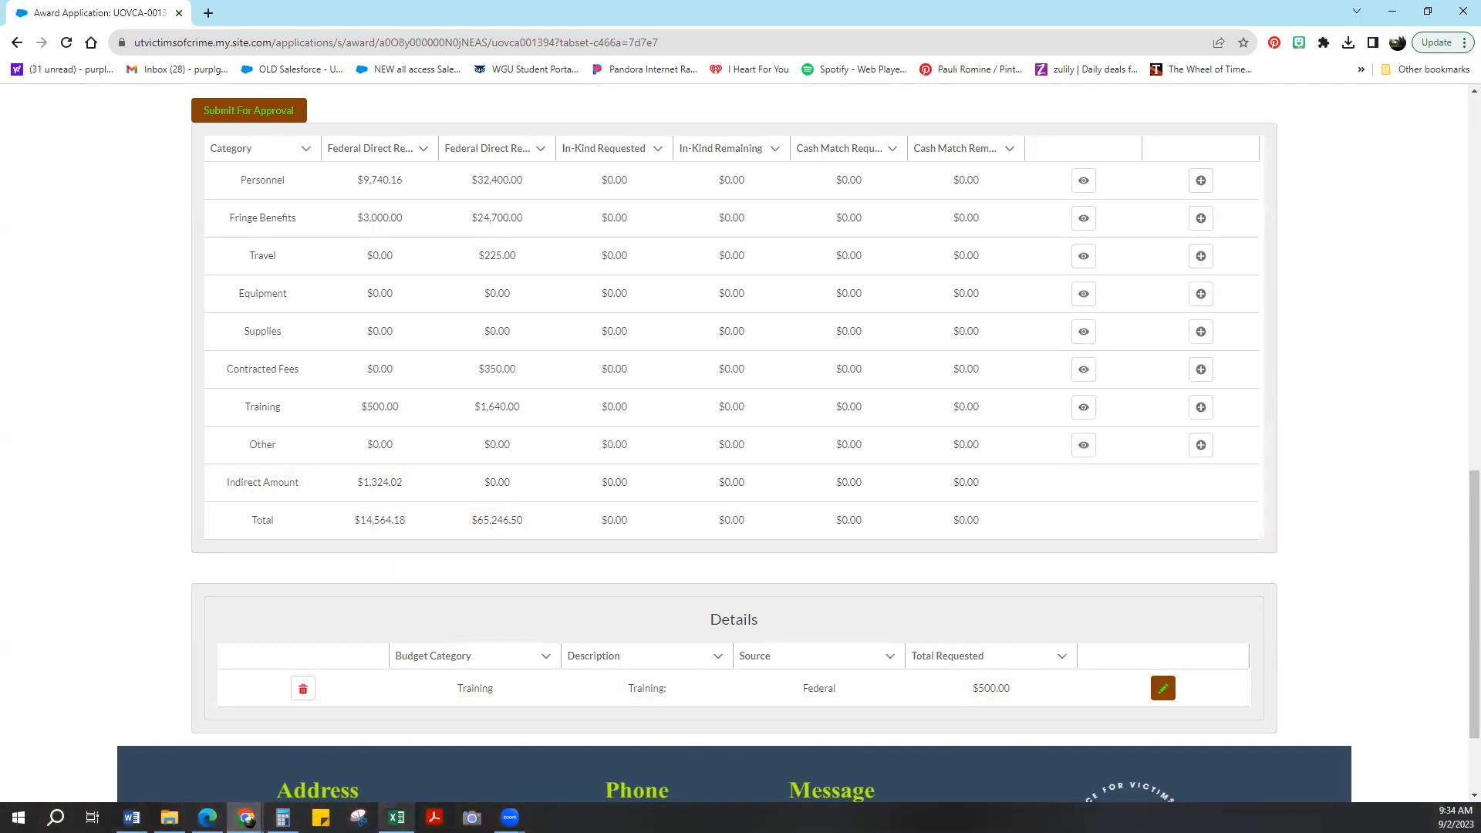
mouse_move(396, 817)
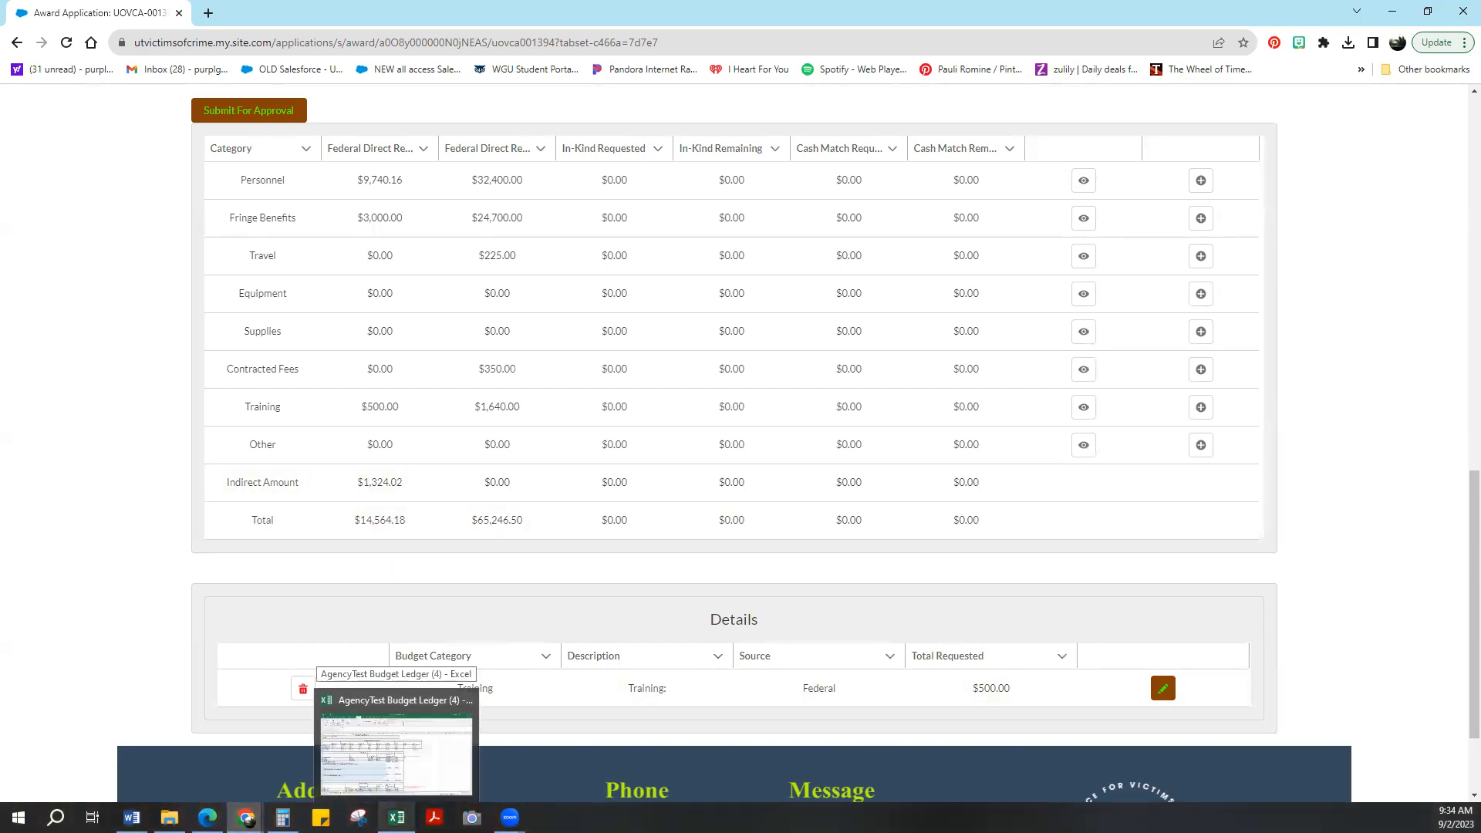
click(396, 744)
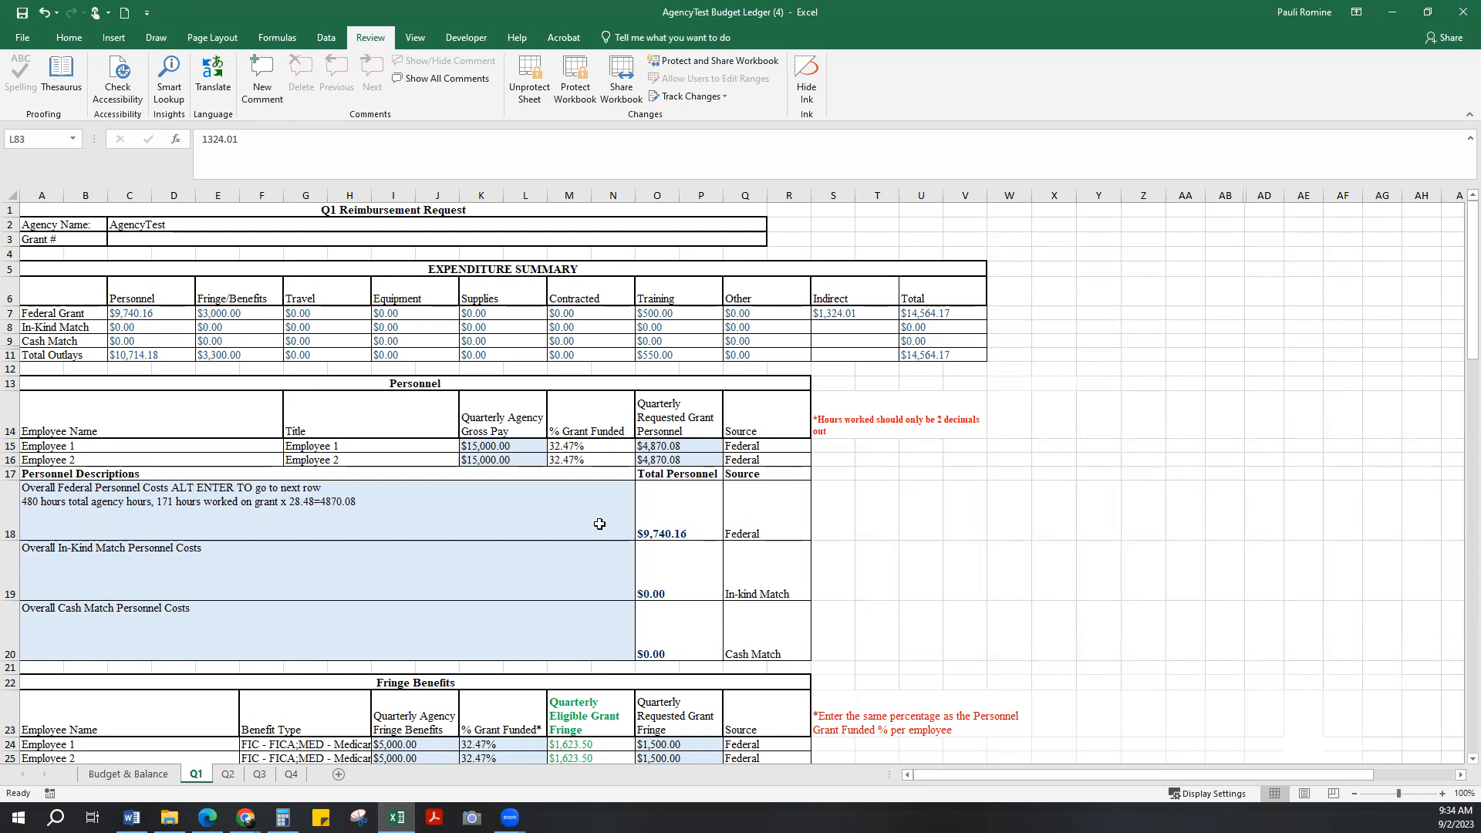
scroll(595, 528, down, 4)
scroll(595, 527, down, 20)
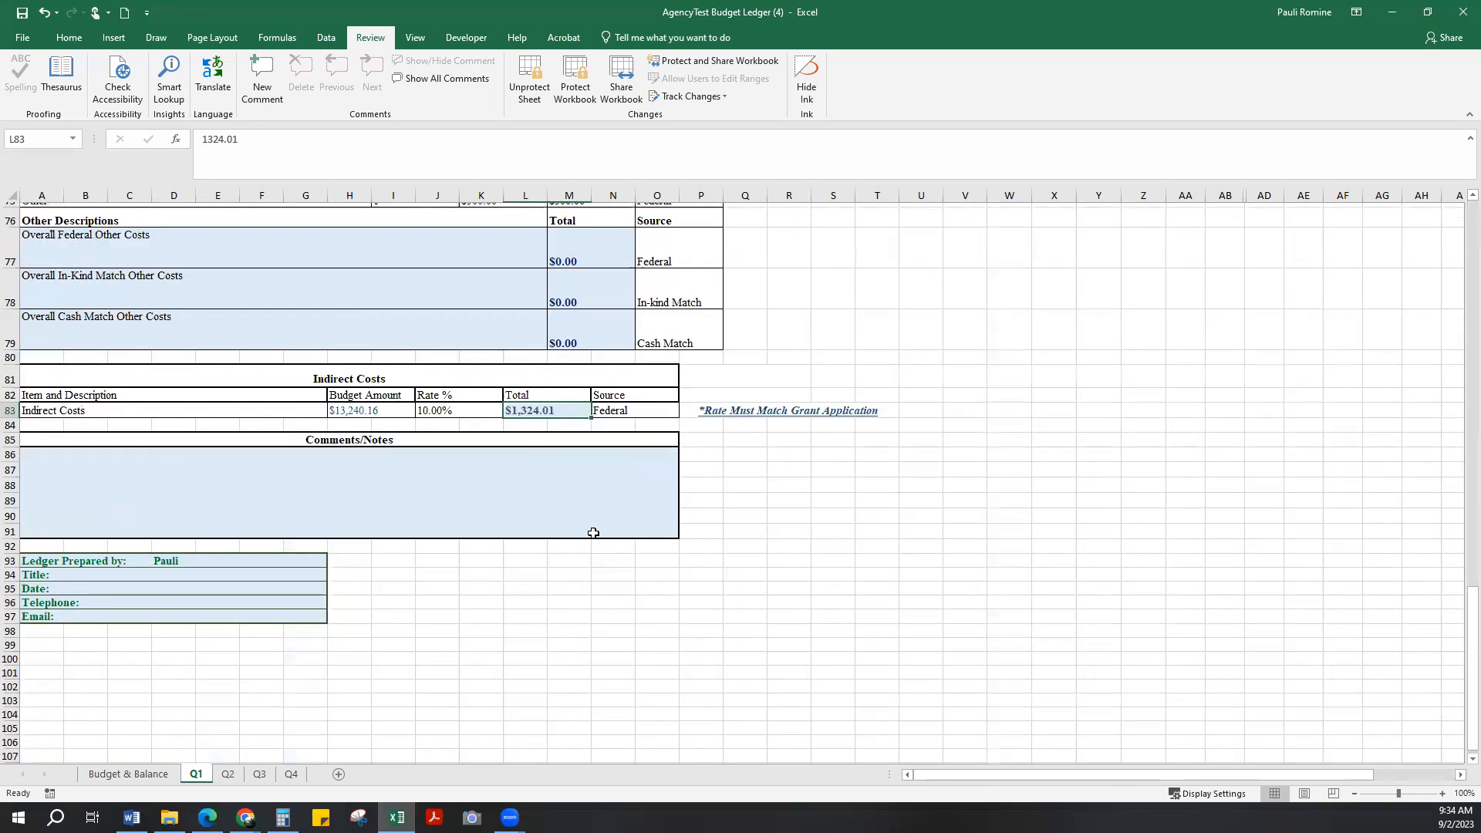
scroll(573, 262, up, 3)
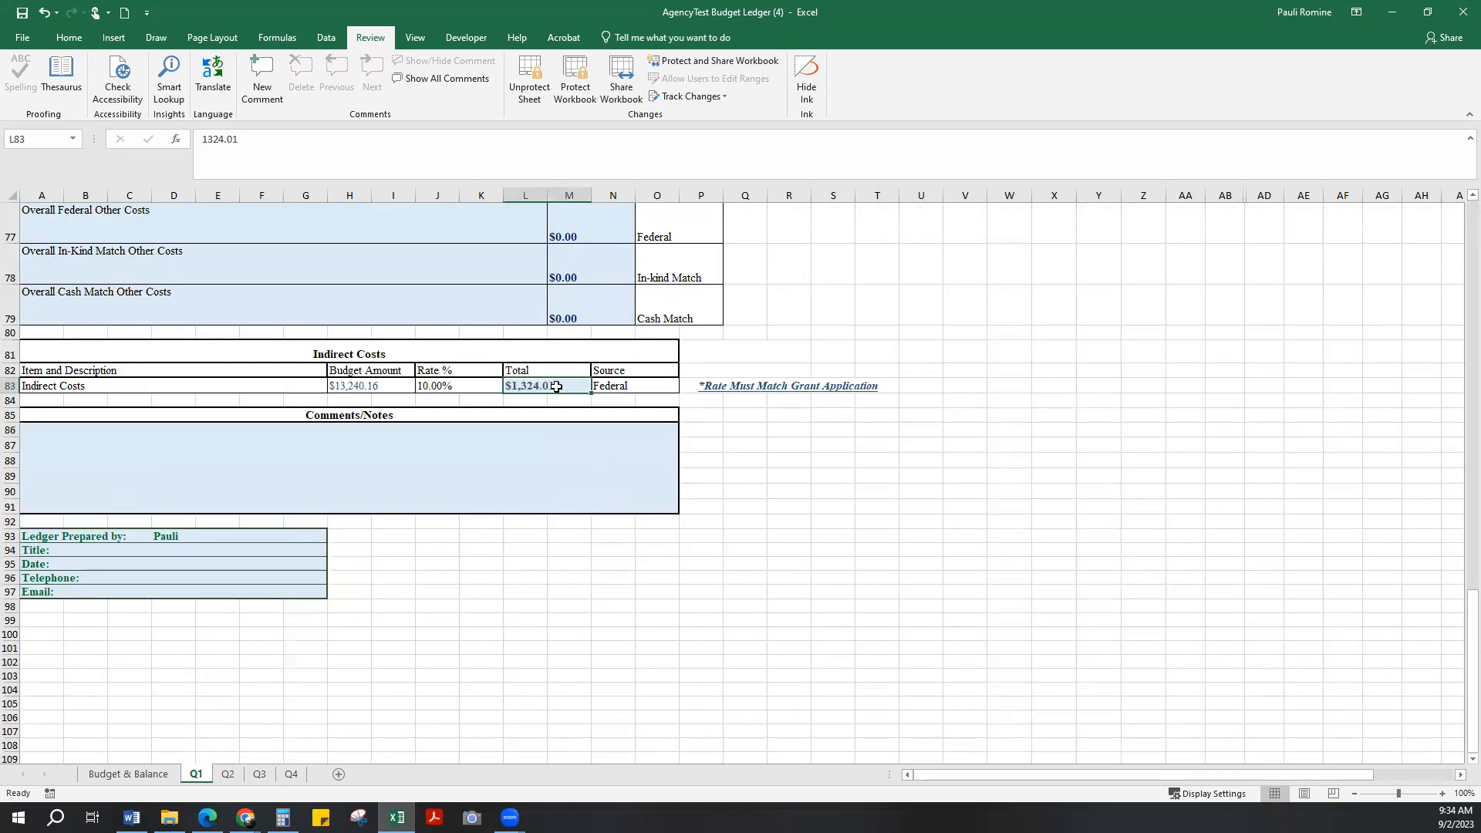
double_click(556, 387)
key(BackSpace)
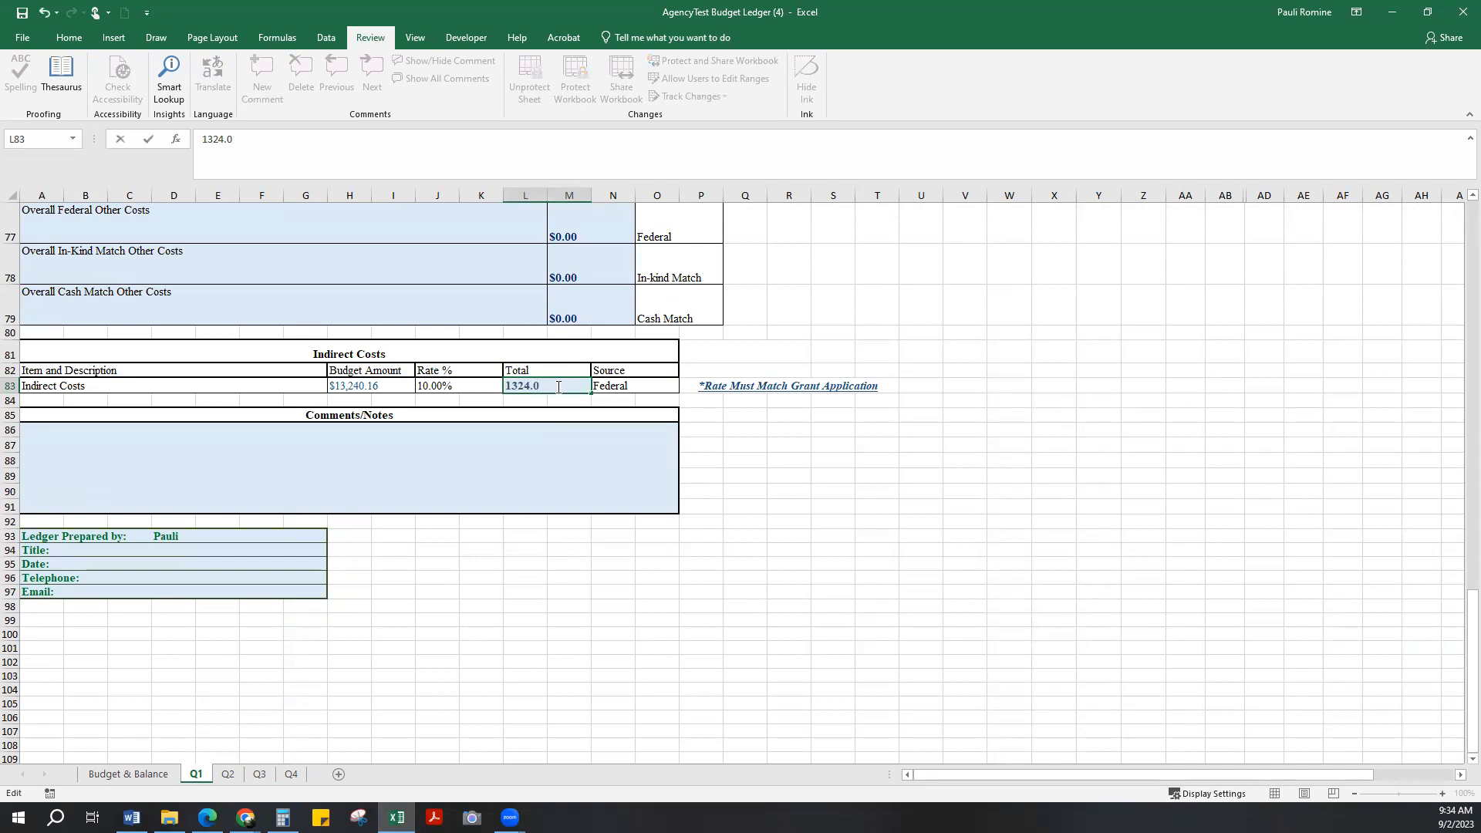
click(458, 454)
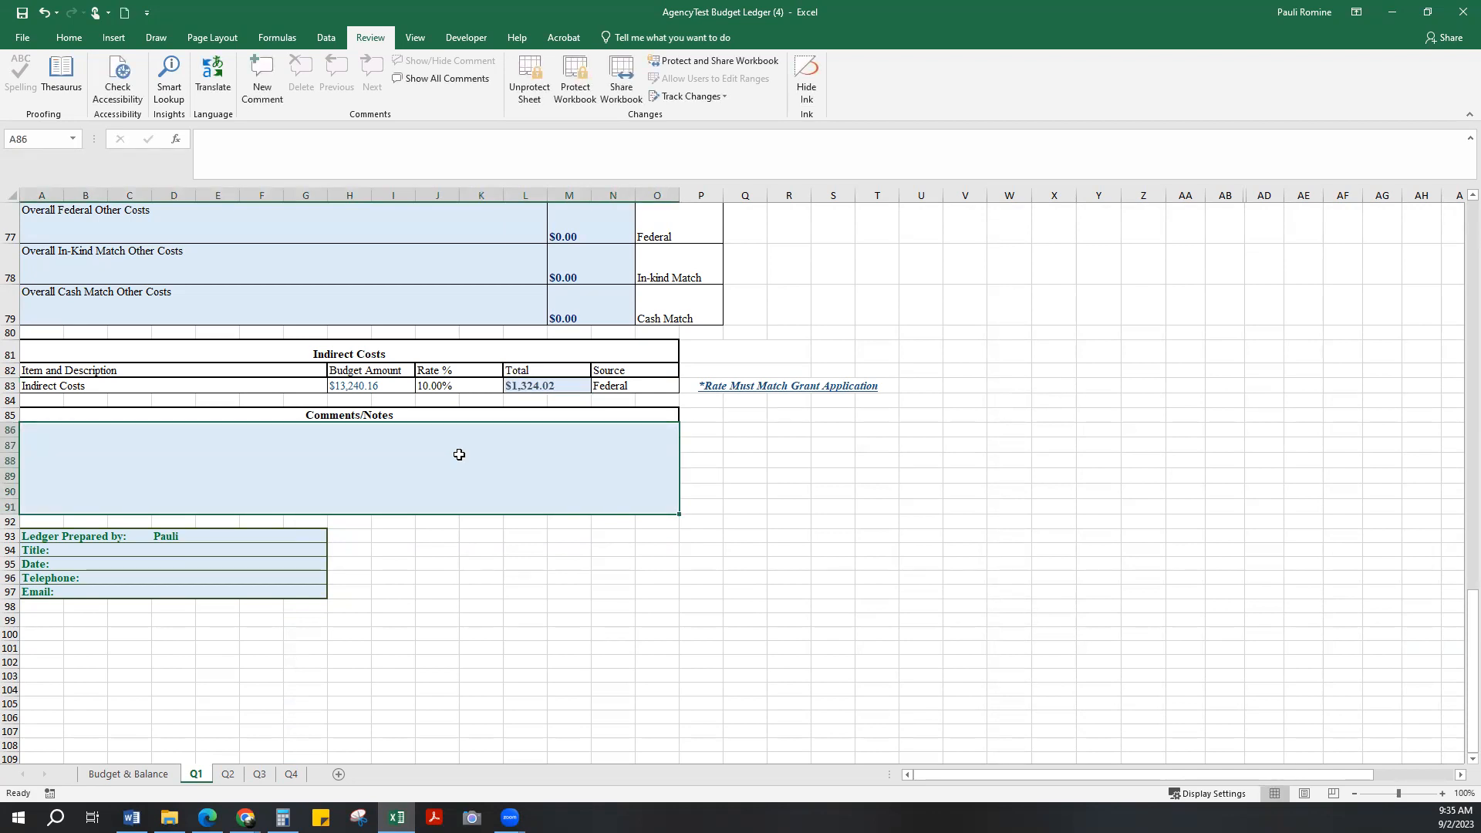
click(568, 388)
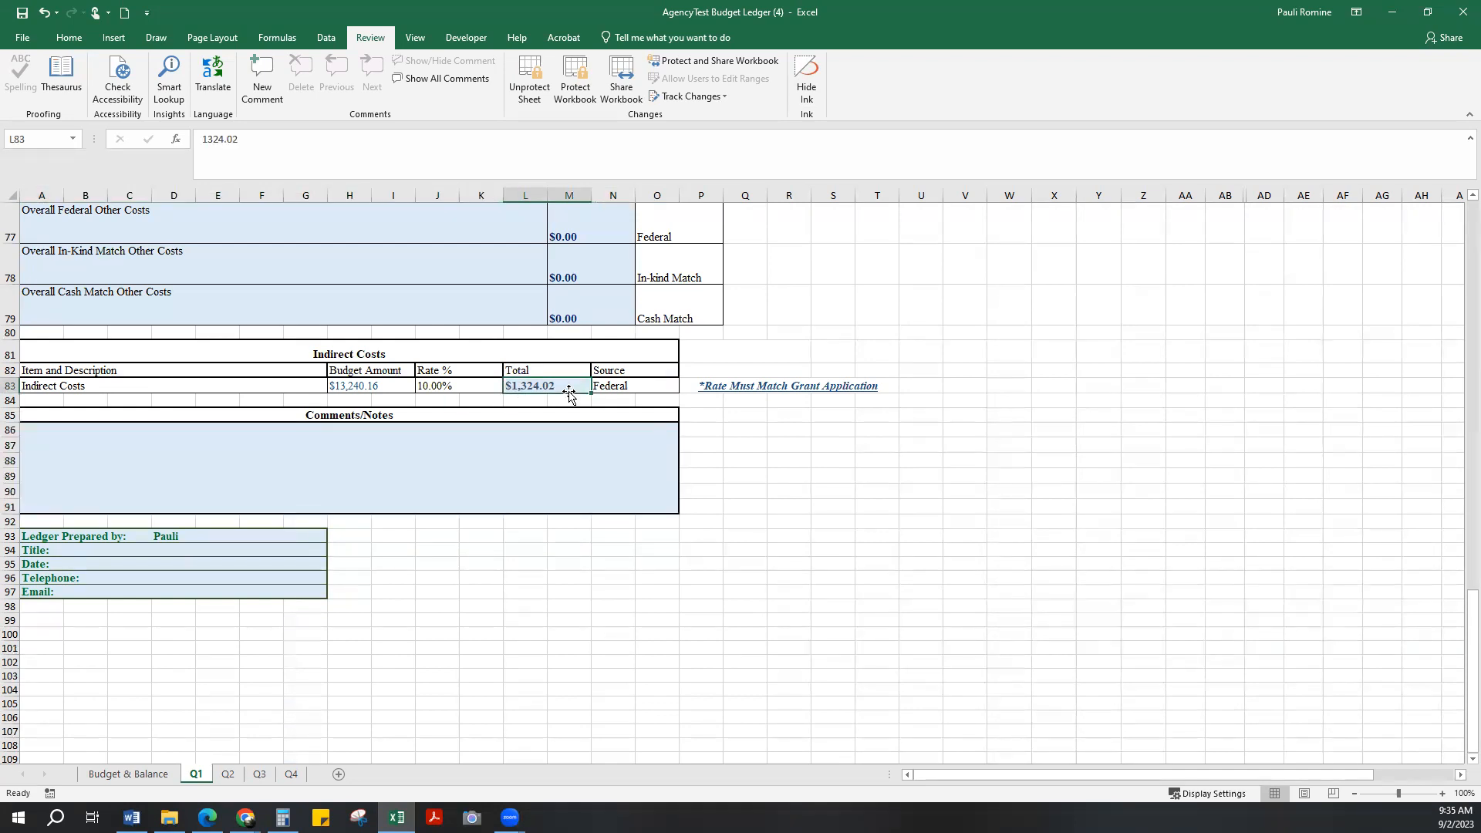
- Compare the indirect amount and total in the Q1 sheet's Expenditure Summary with those in the payment request's category table
scroll(694, 386, up, 20)
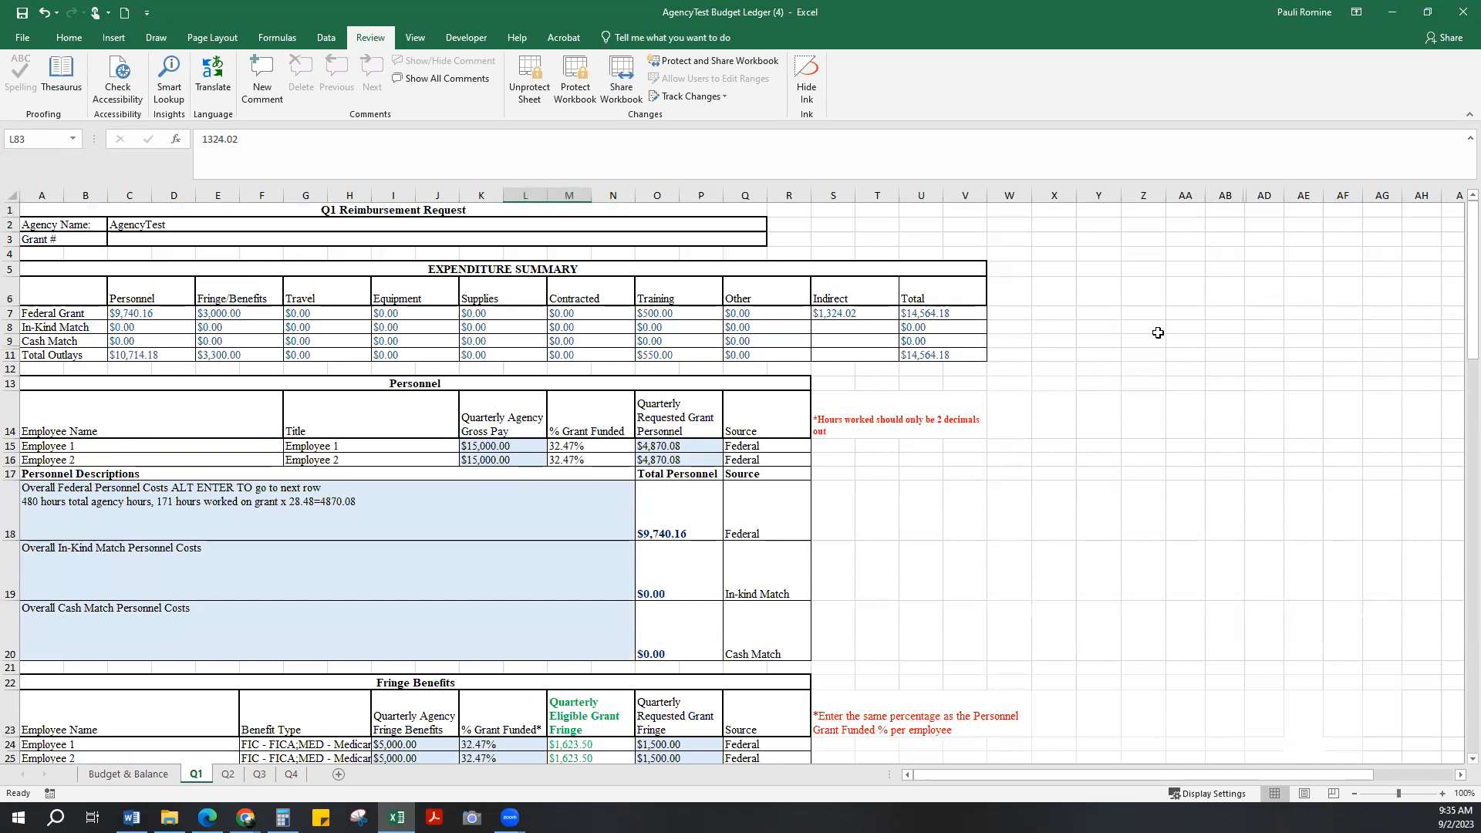
click(154, 774)
click(195, 774)
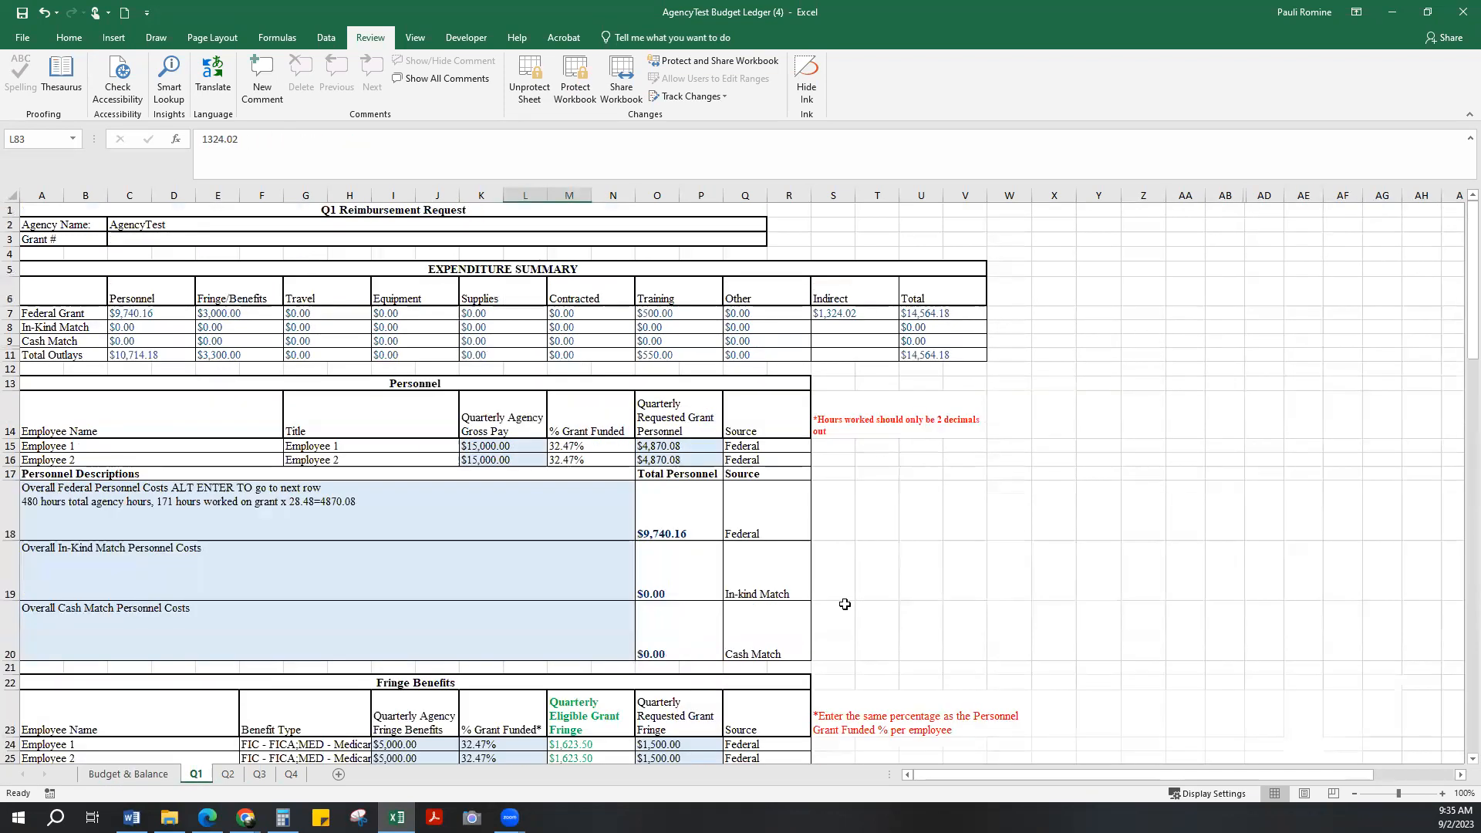
click(1392, 12)
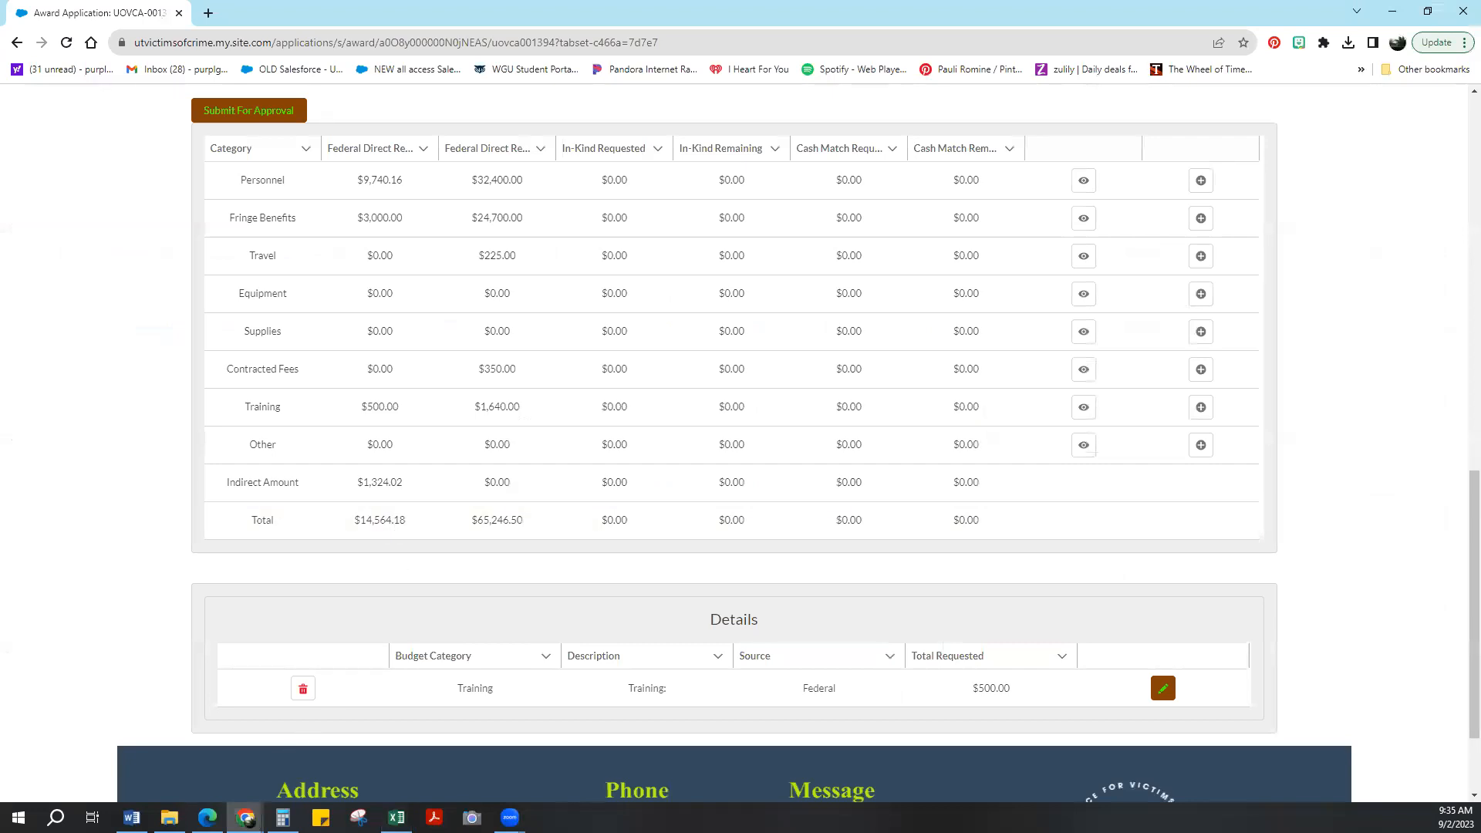
click(397, 817)
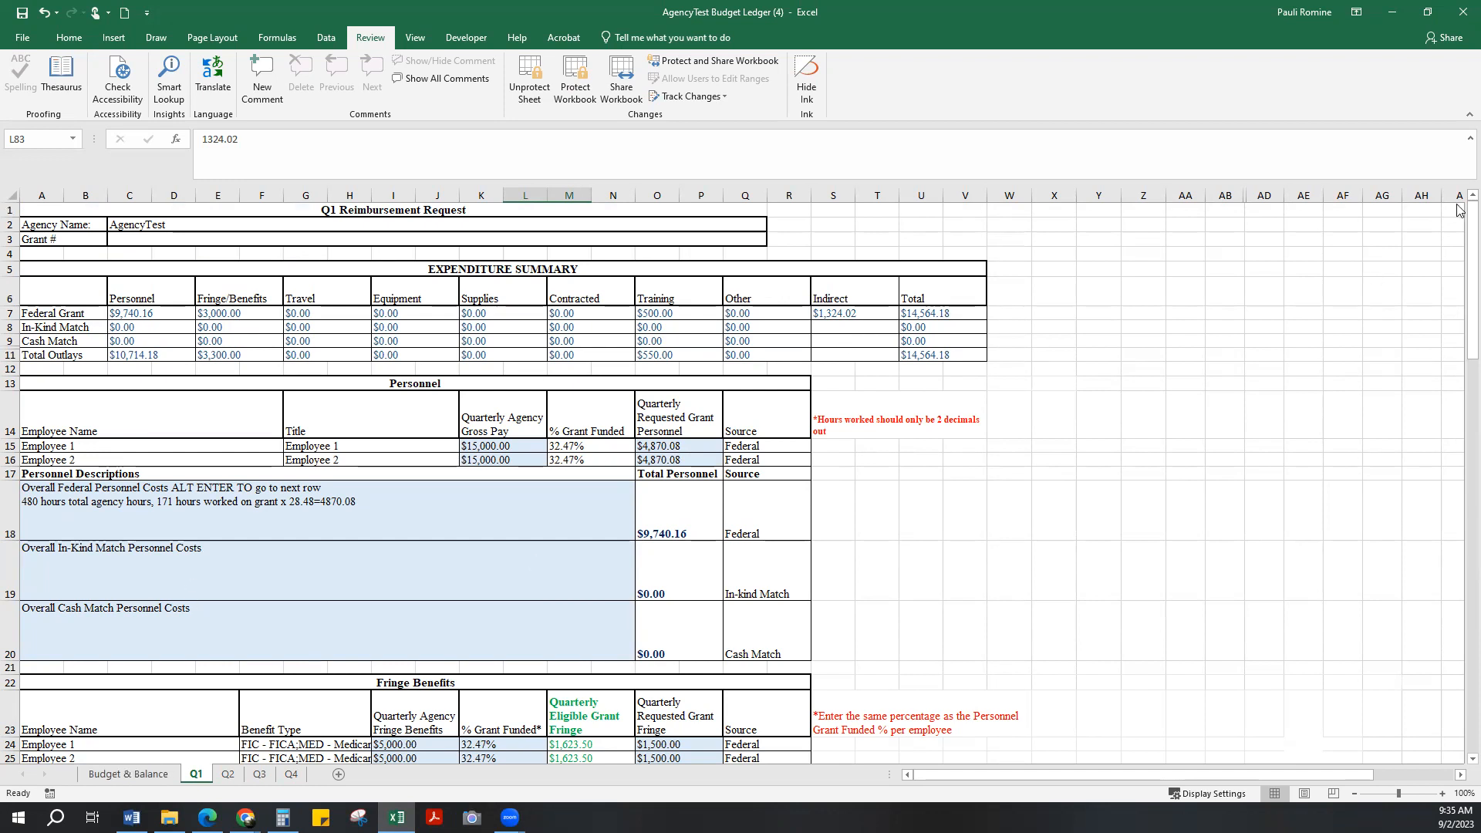
click(1392, 12)
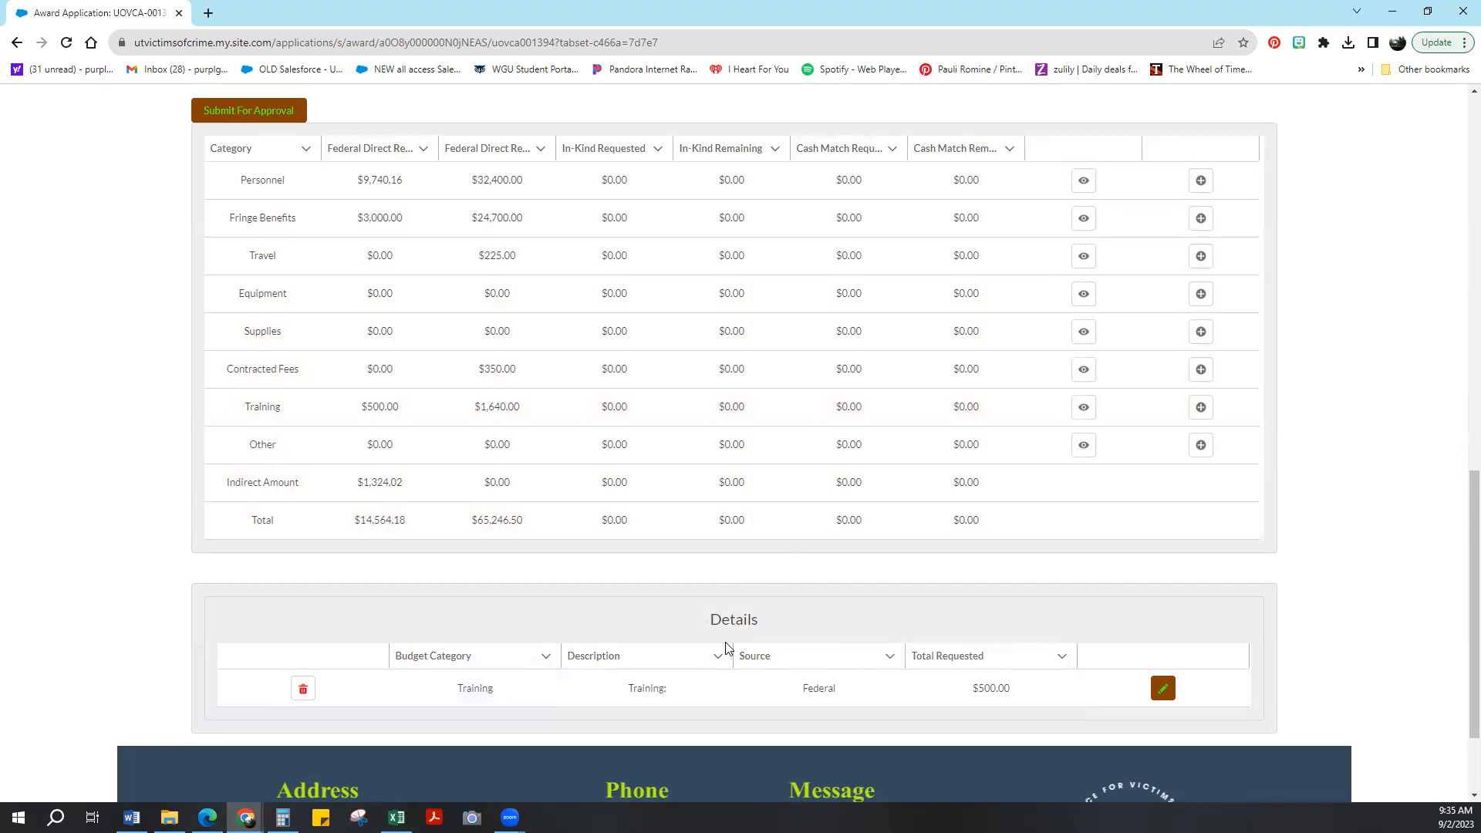
- Submit the Quarter 1 payment request for approval and return to the top of the VAWA application
scroll(425, 587, up, 5)
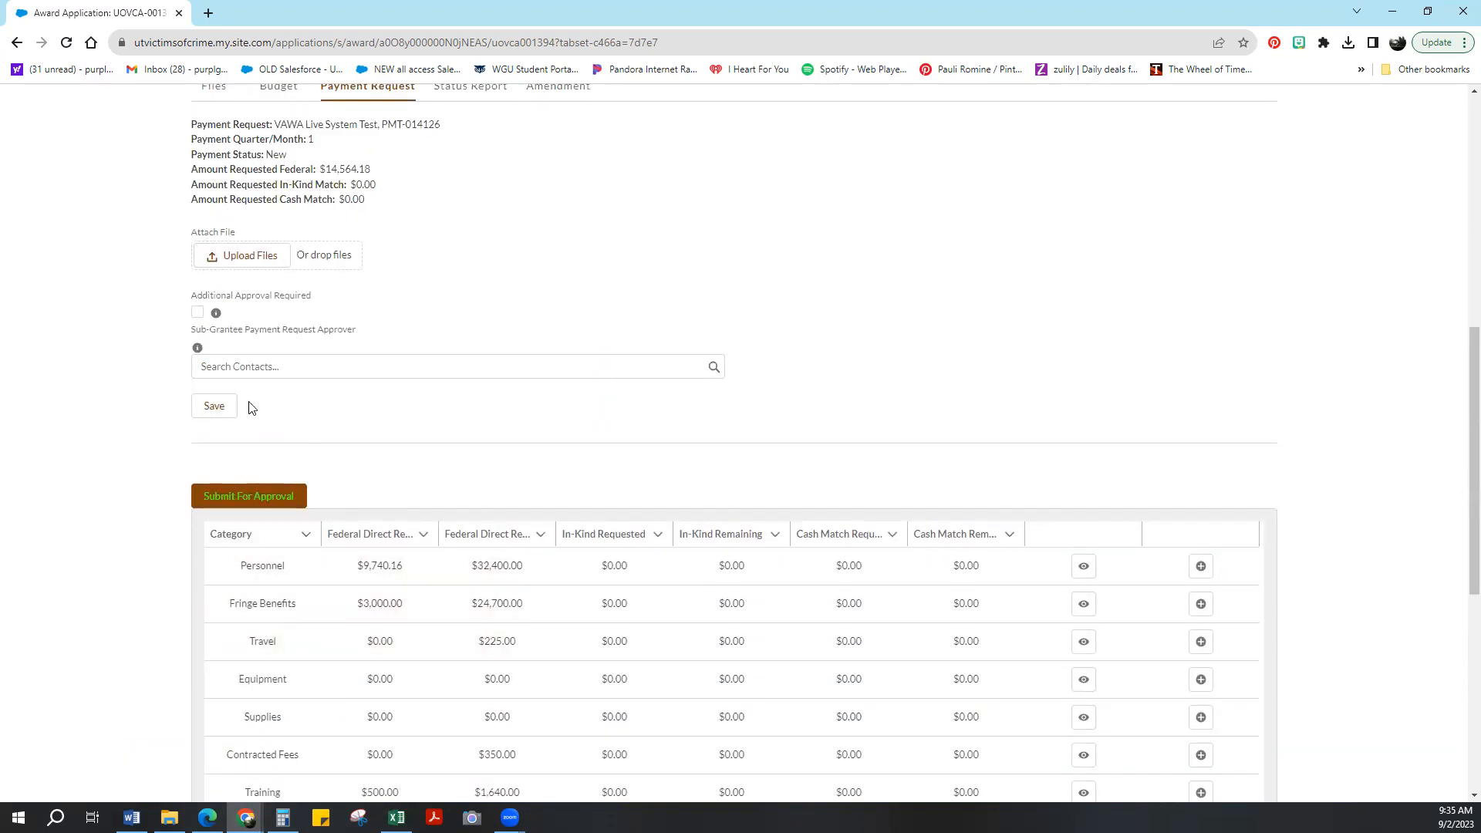
click(223, 497)
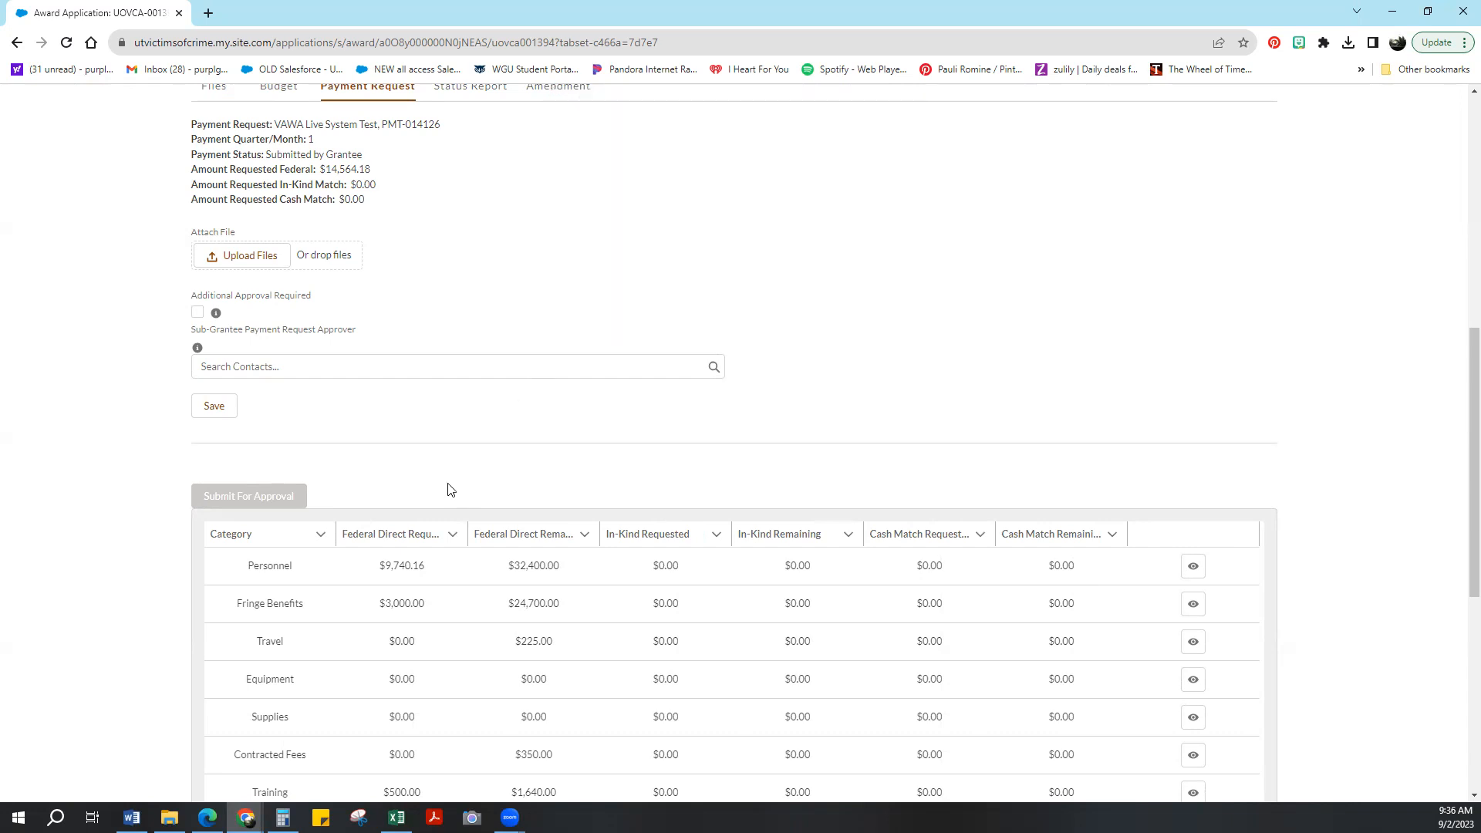
scroll(478, 482, up, 3)
scroll(498, 518, up, 5)
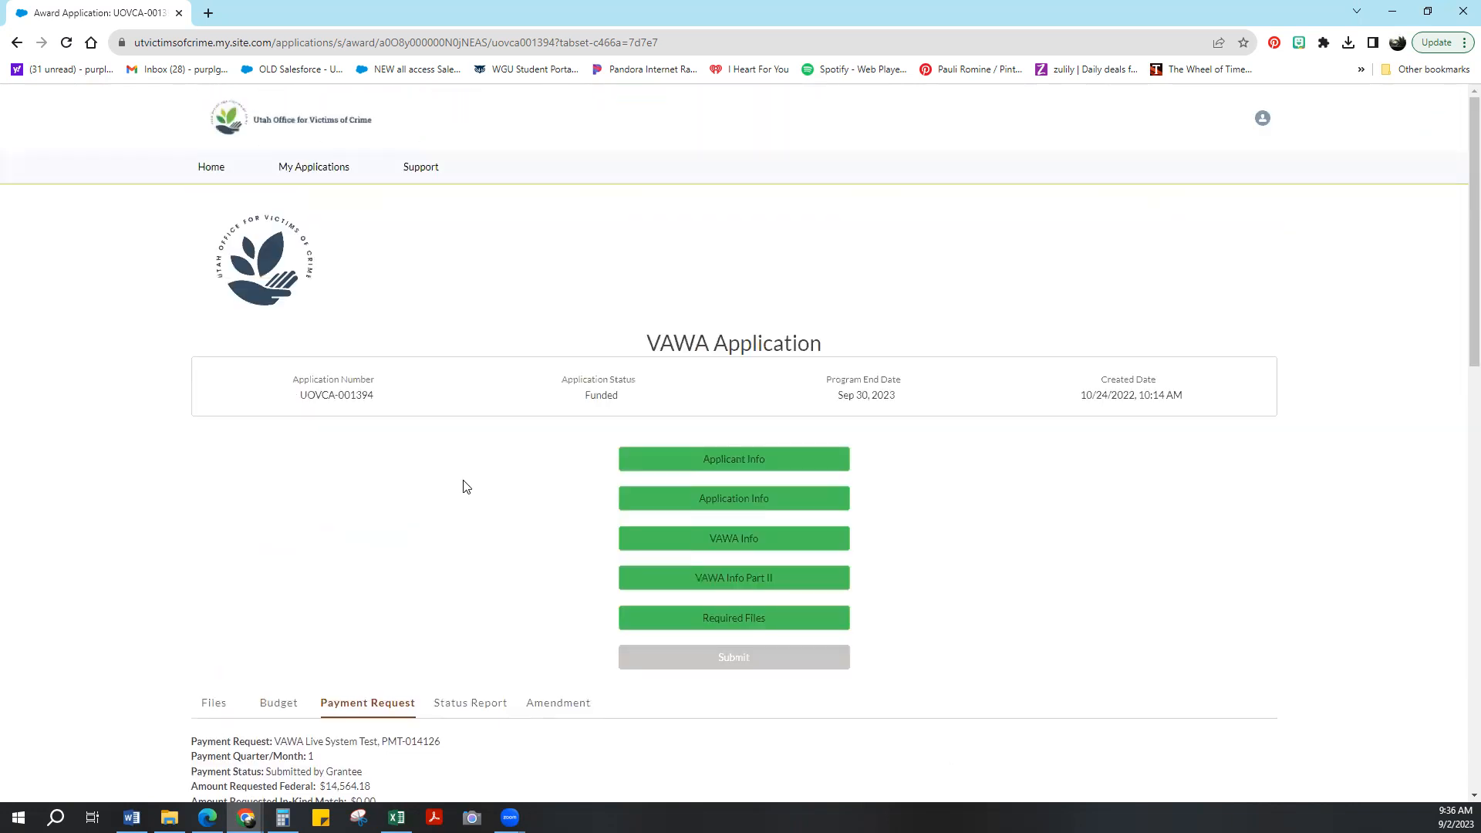